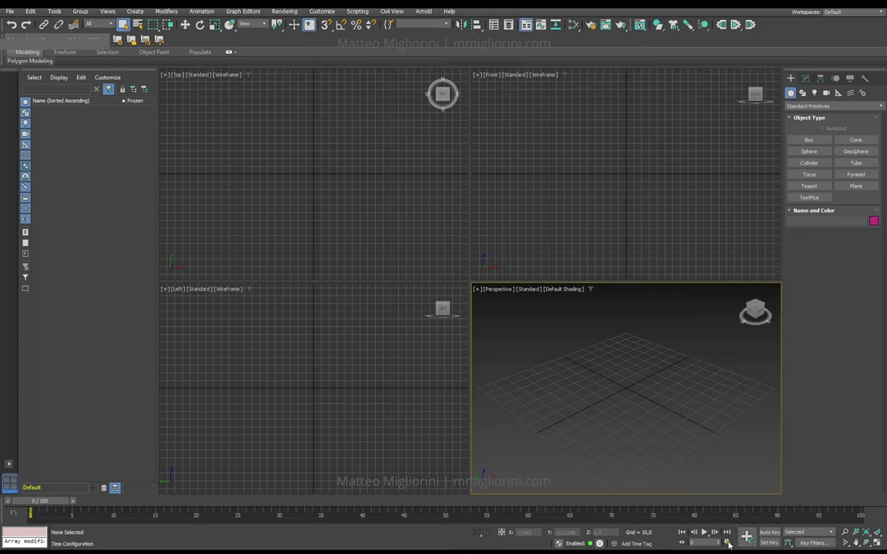
In Time Configuration, choose Film and set the range from 1001 to 1240.
click(727, 543)
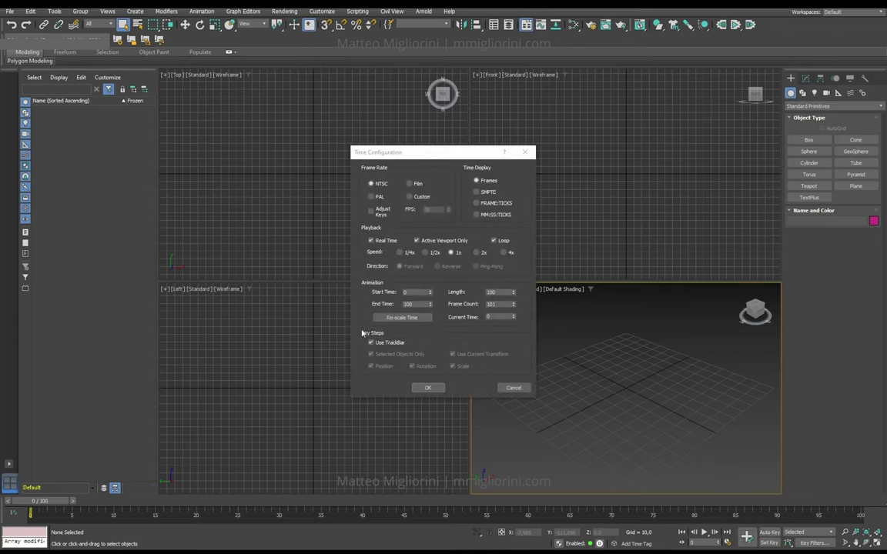
click(411, 183)
double_click(420, 292)
text(1001)
key(Return)
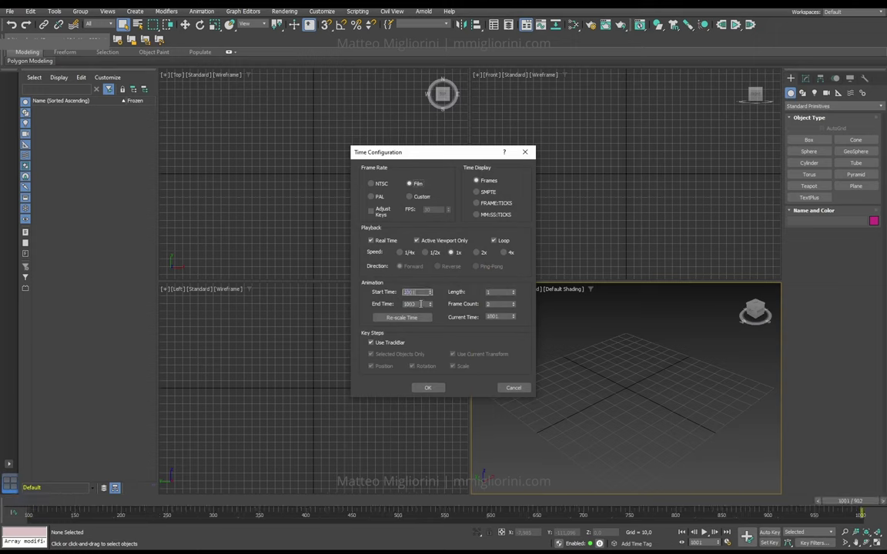
double_click(421, 304)
text(1240)
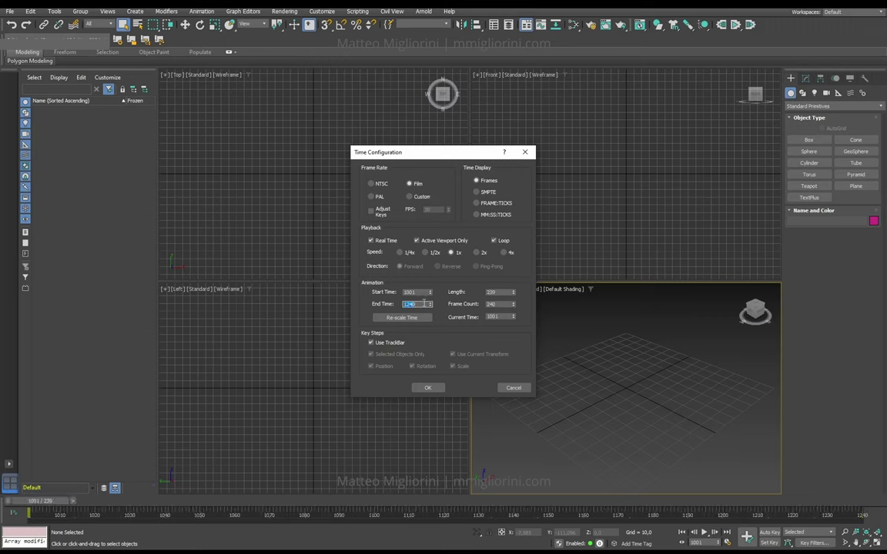
click(428, 388)
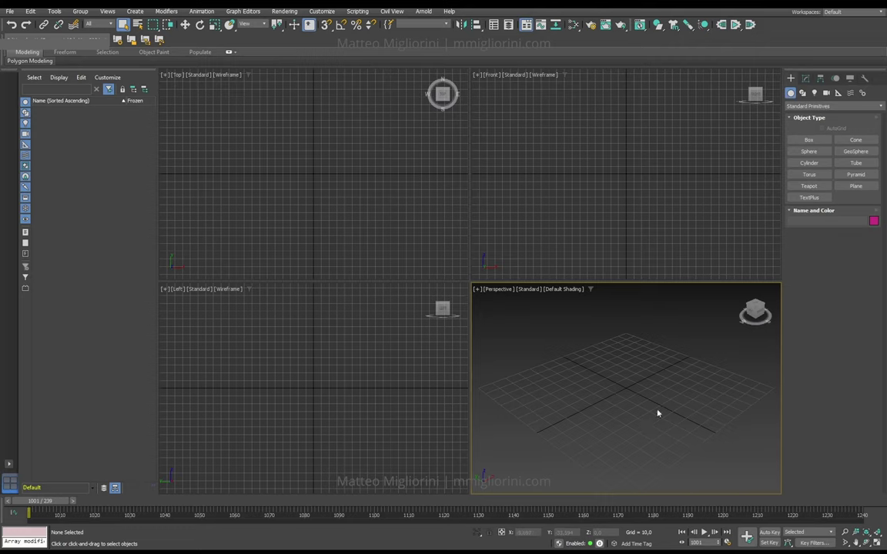
Maximize the Perspective viewport and verify the system unit is 1 unit = 1 centimetre.
key(alt+w)
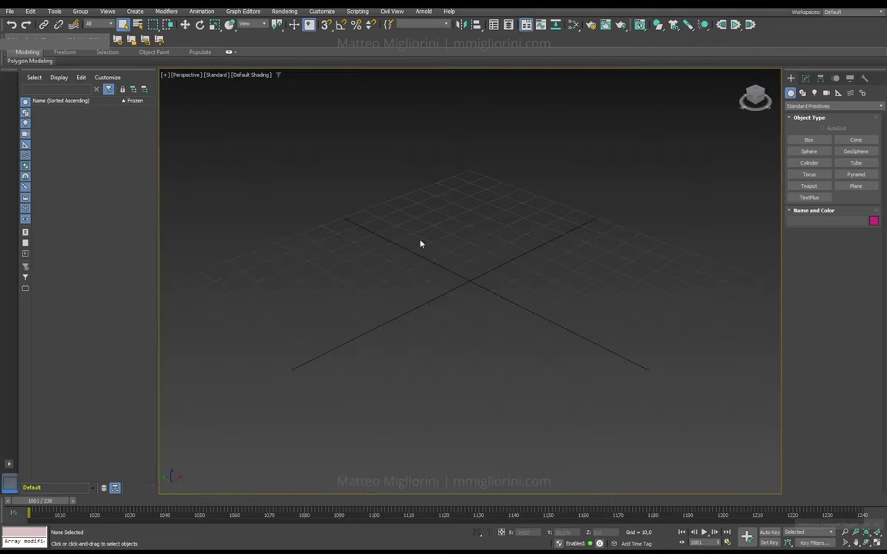
scroll(454, 319, down, 2)
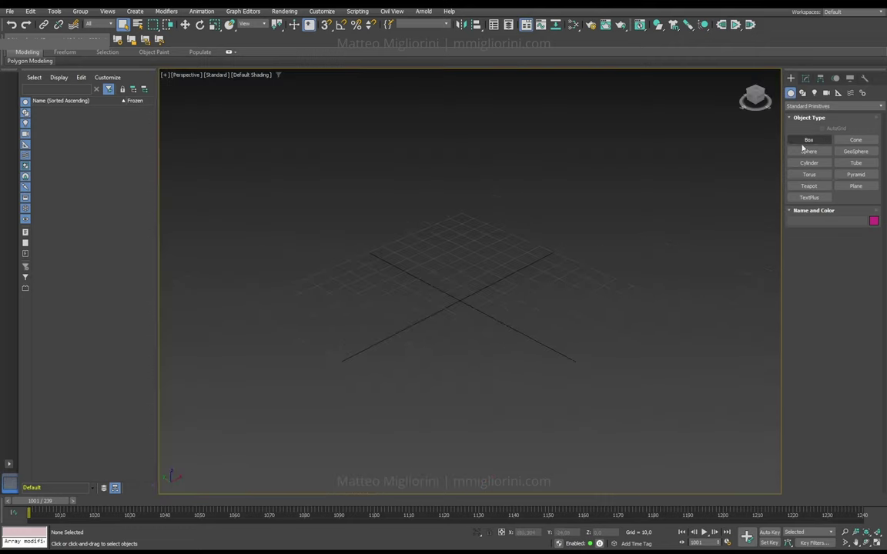
click(322, 10)
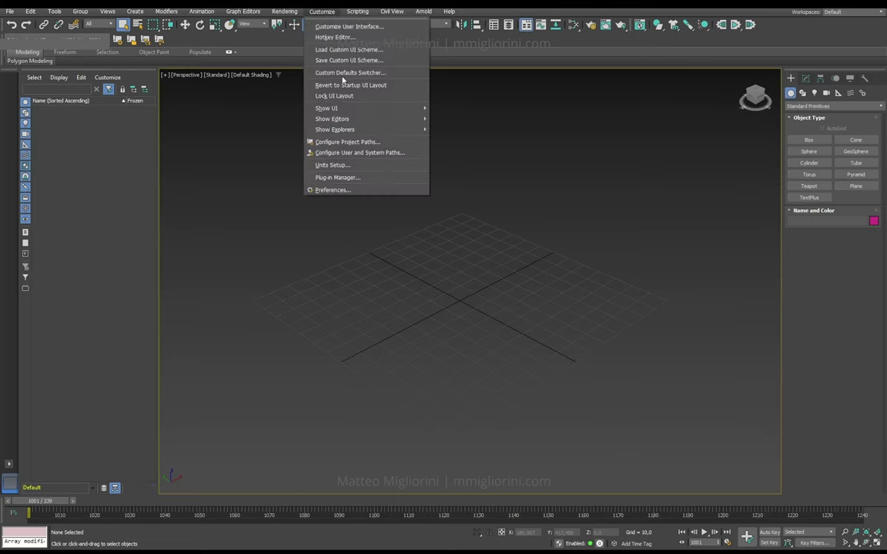
key(Escape)
click(332, 14)
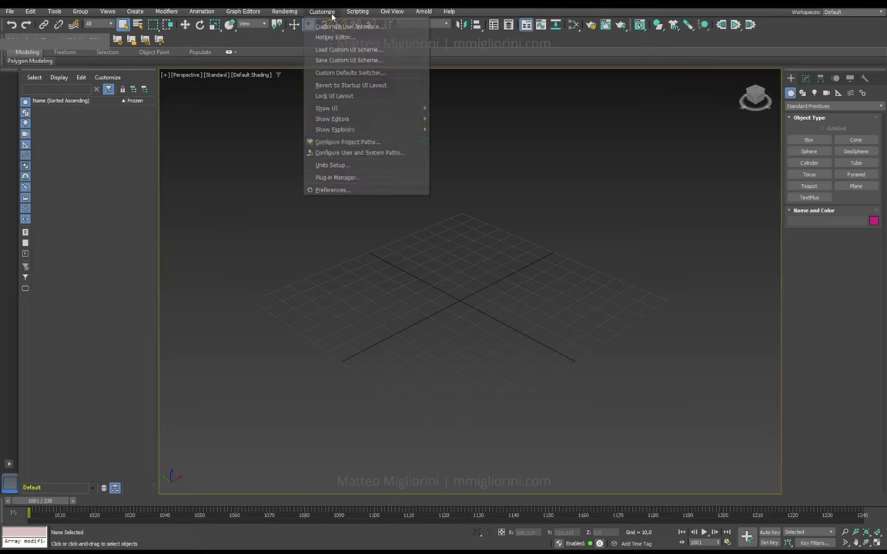
click(334, 165)
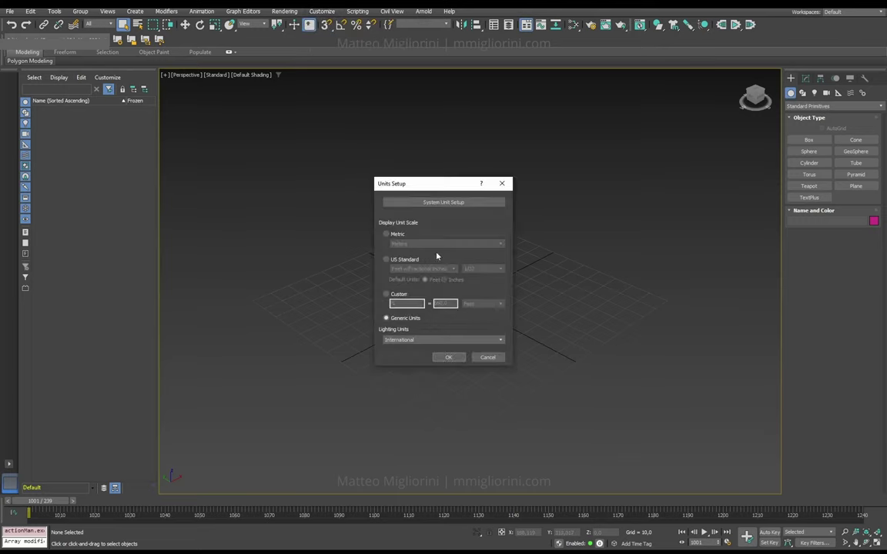
click(483, 202)
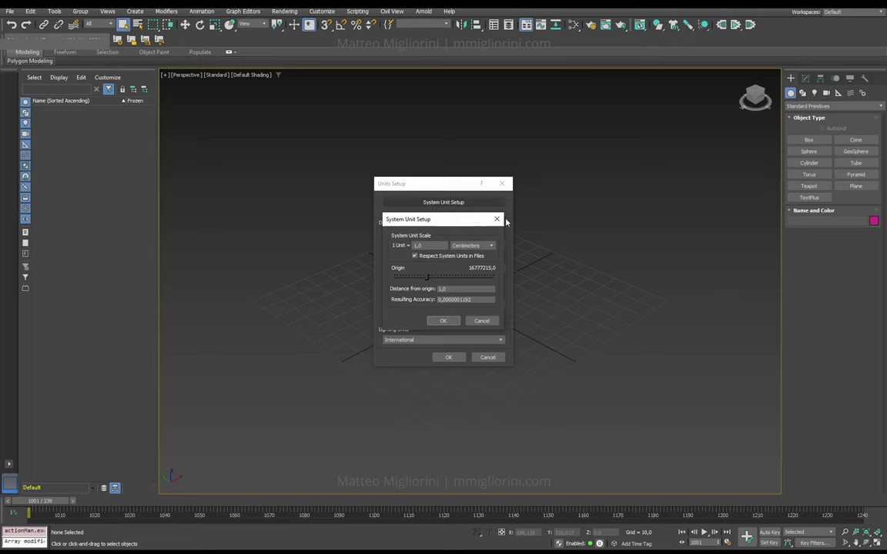
click(497, 219)
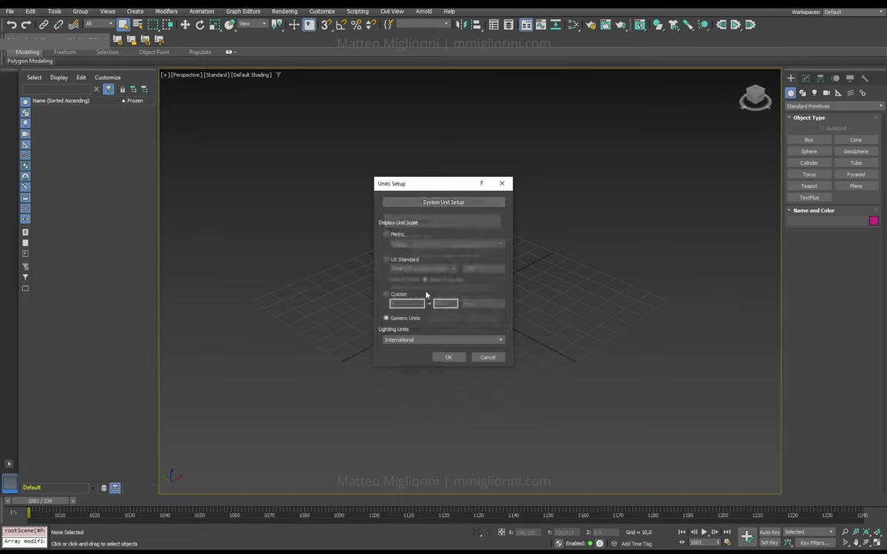
click(501, 183)
Create a box and shape it into a thin, tall domino slab.
click(809, 139)
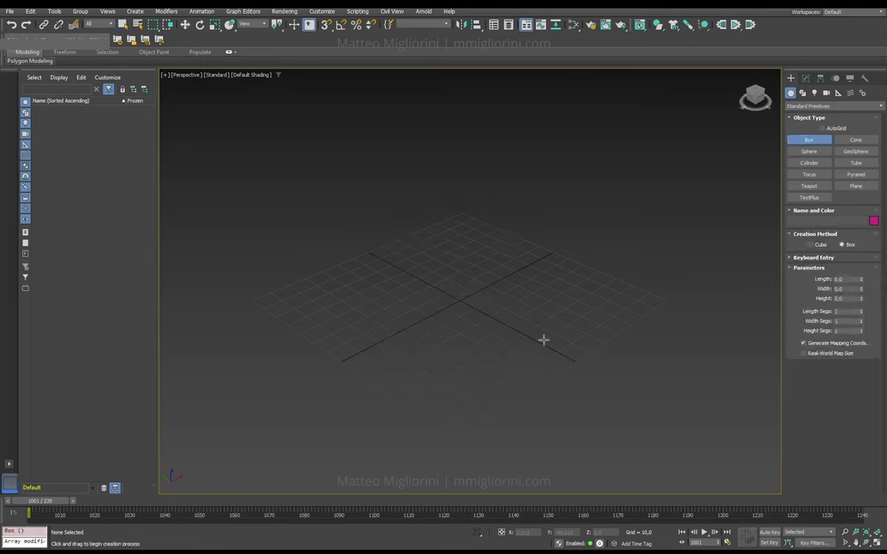
drag(569, 329, 505, 381)
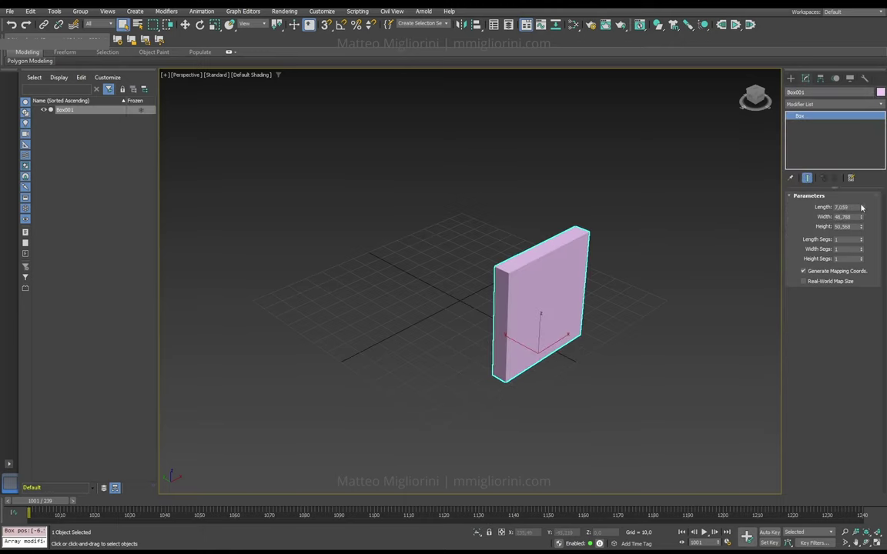
mouse_move(860, 208)
mouse_down()
mouse_move(861, 231)
mouse_move(853, 206)
mouse_move(845, 207)
mouse_up()
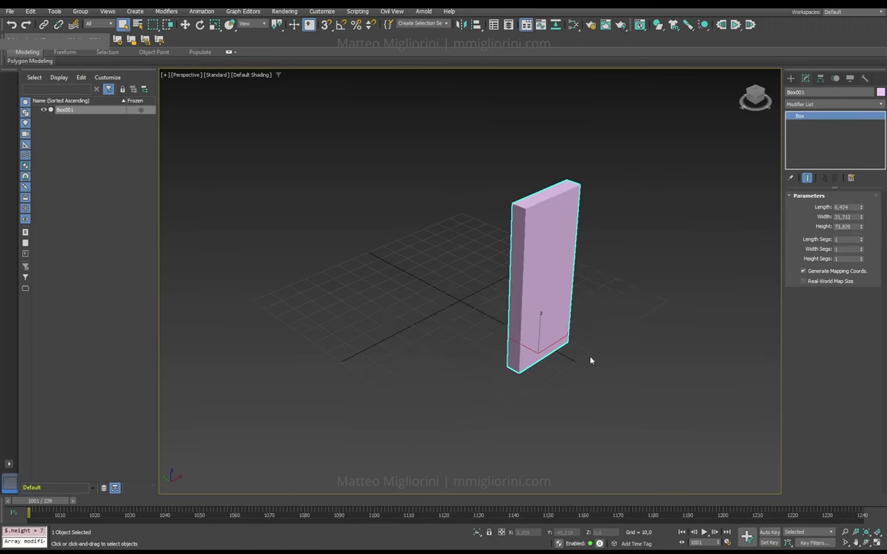
Shift-clone the slab into 24 evenly spaced copies in a straight row.
key(w)
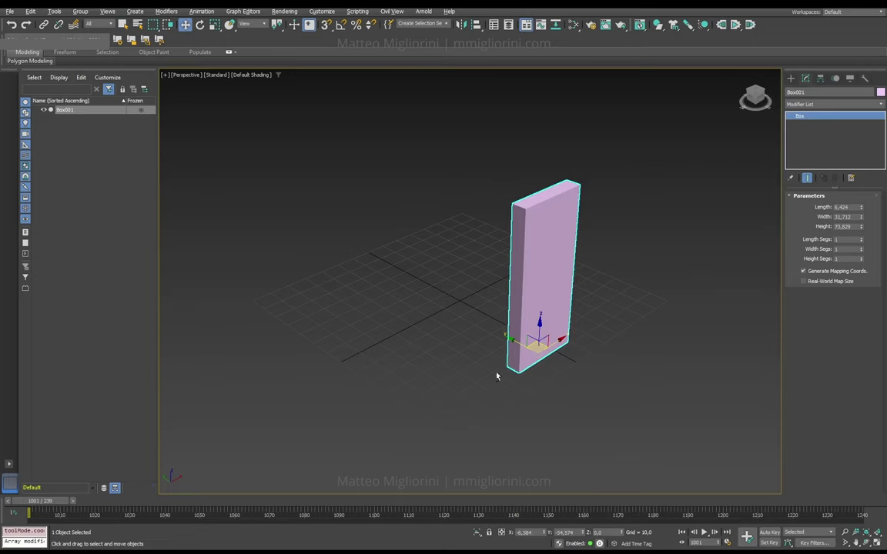
alt+middle_drag(497, 374, 509, 341)
mouse_move(509, 341)
shift+mouse_down()
mouse_move(431, 346)
mouse_move(440, 346)
shift+mouse_up()
click(456, 283)
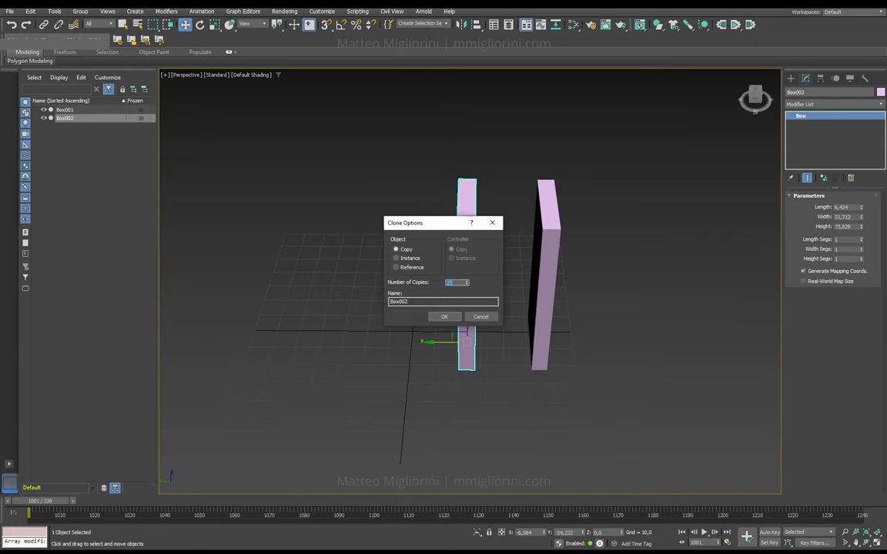
text(24)
click(444, 317)
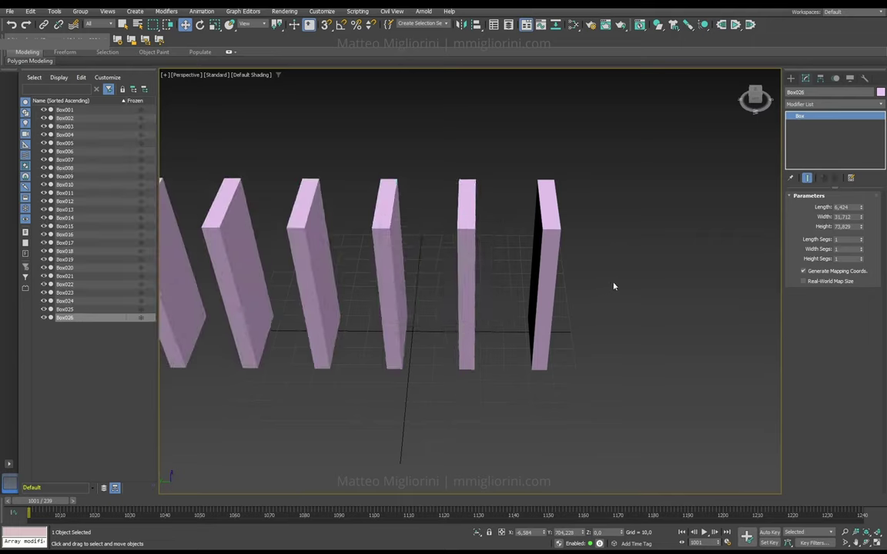
scroll(653, 342, down, 3)
alt+middle_drag(623, 334, 490, 370)
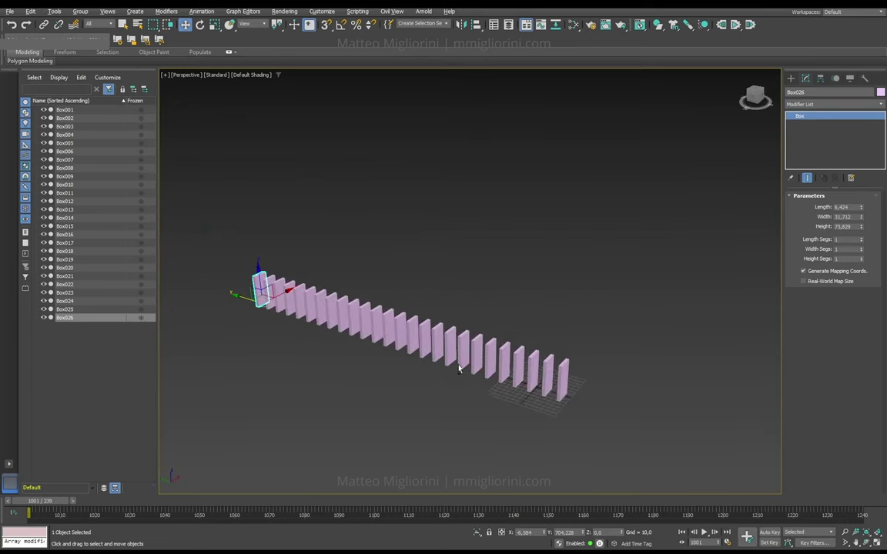
click(495, 418)
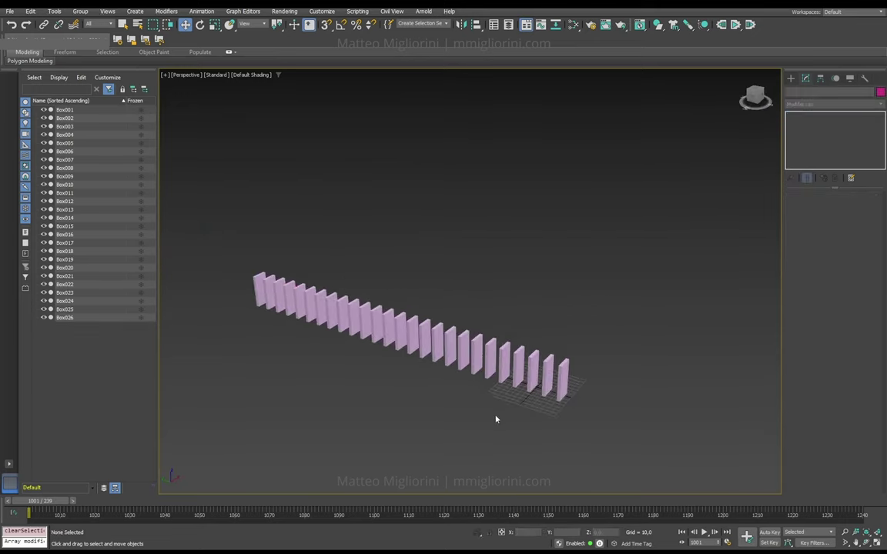
Create an orange sphere past the end of the row and raise it above the ground.
click(790, 78)
click(809, 151)
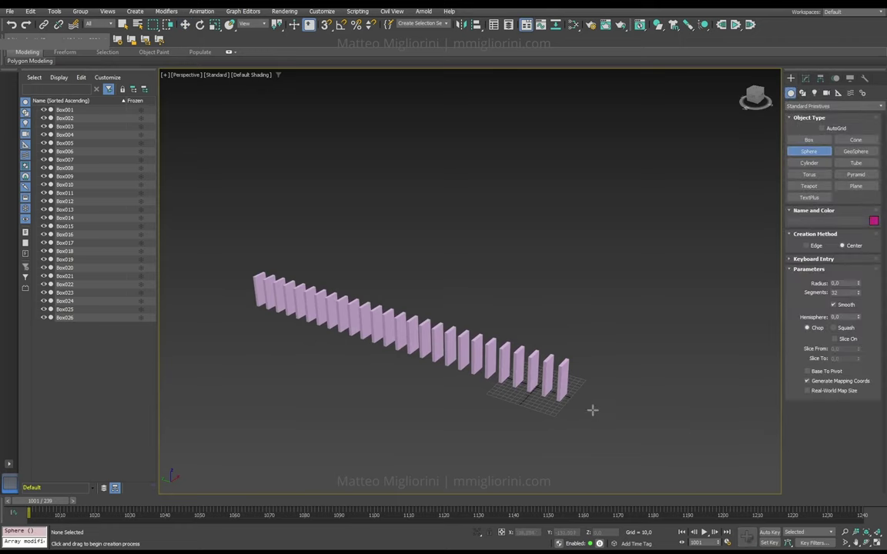
drag(571, 396, 582, 400)
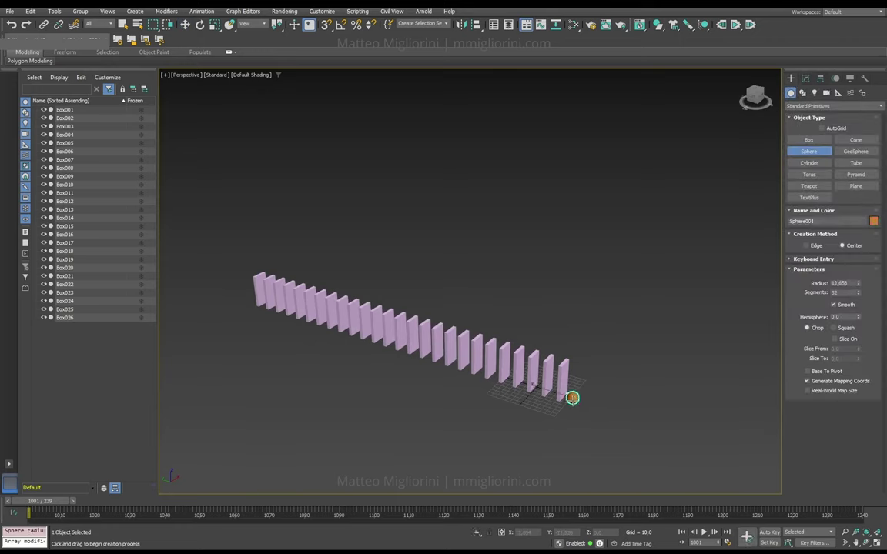
key(w)
drag(574, 380, 575, 351)
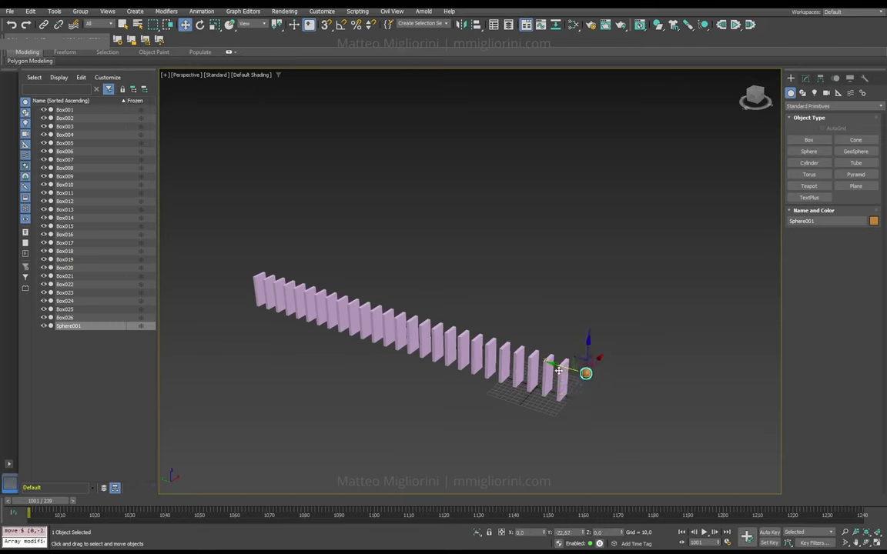
click(576, 307)
Twist dominoes Box013, Box014 and Box018 slightly out of line on Z.
click(477, 358)
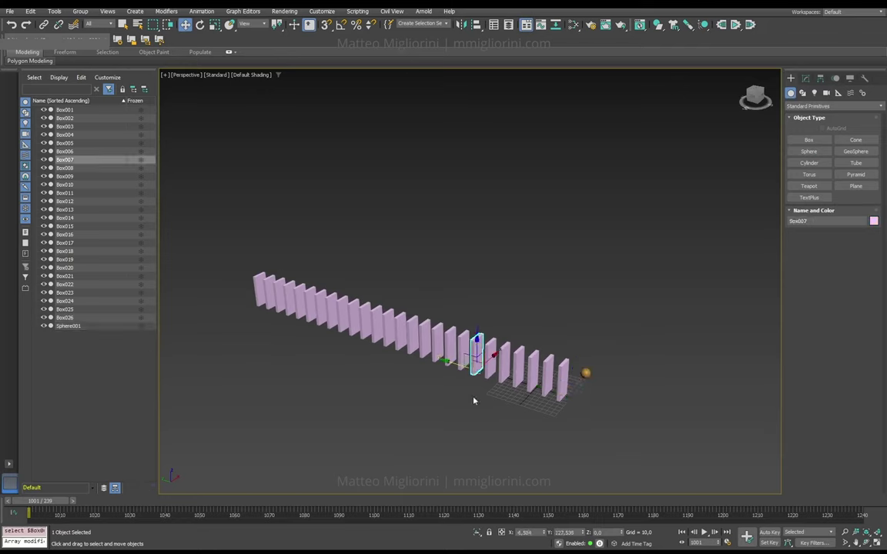
key(e)
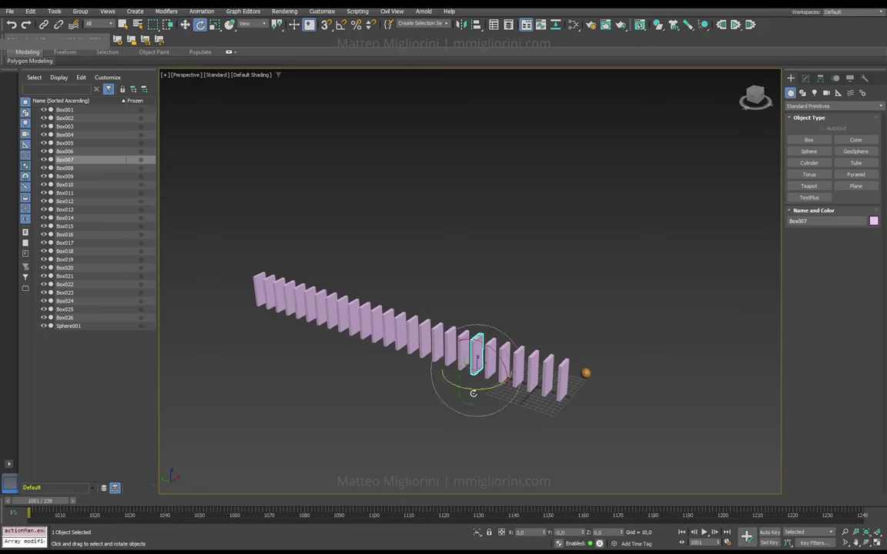
click(448, 327)
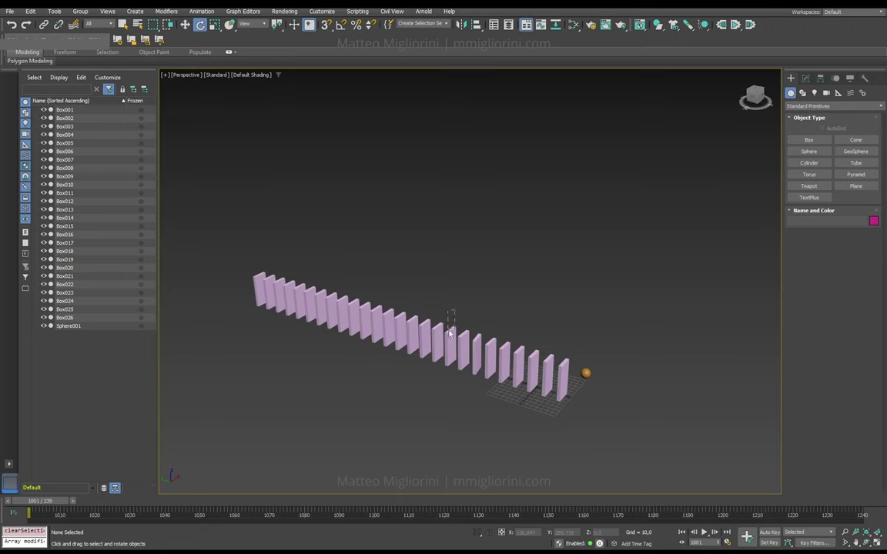
click(450, 345)
click(412, 293)
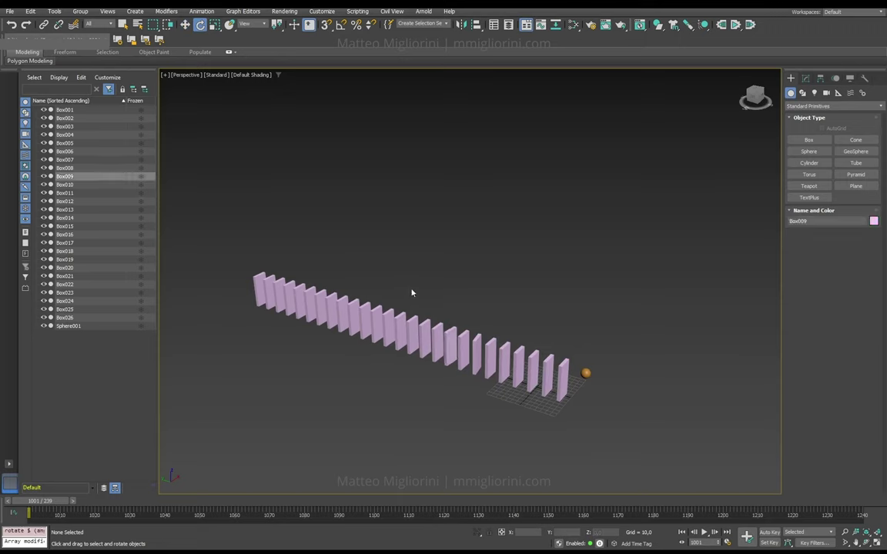
drag(356, 275, 416, 358)
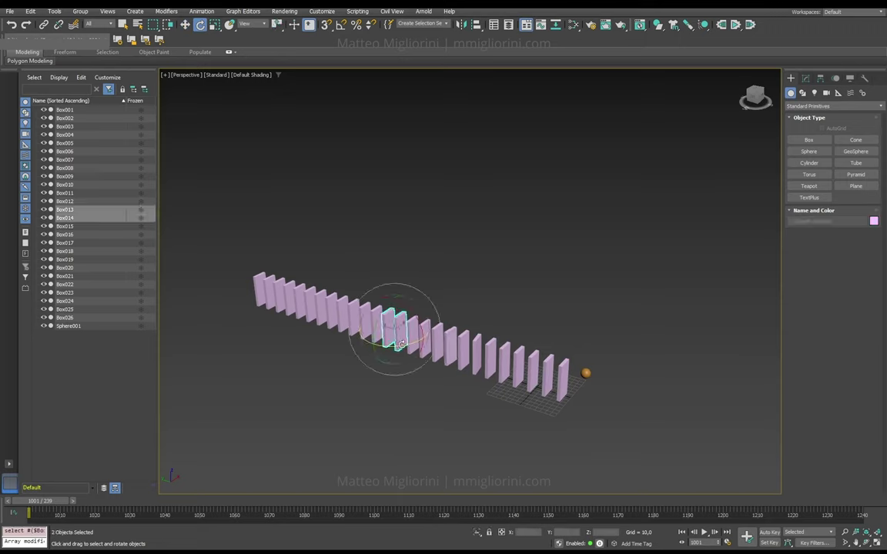
click(402, 242)
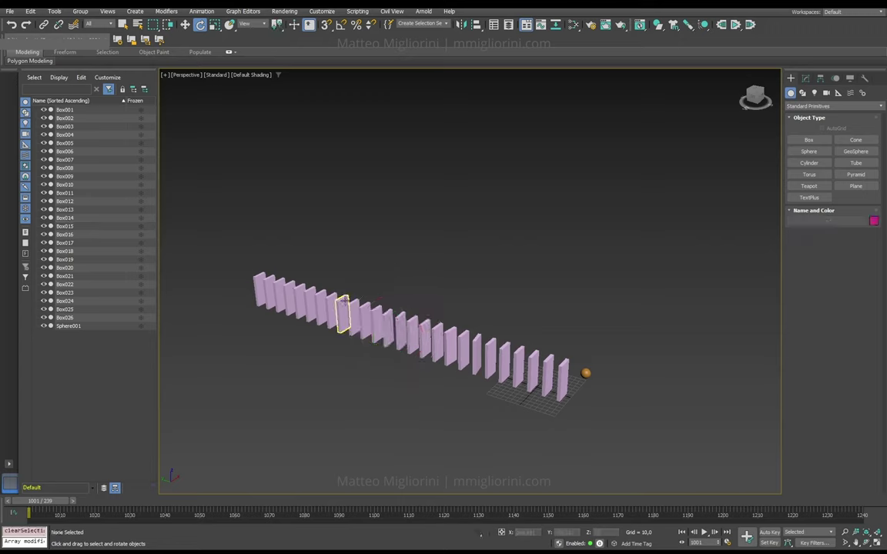
click(339, 308)
drag(320, 300, 327, 336)
Tilt Box021 about 13 degrees and Box023 slightly on Z, then select the sphere.
click(344, 251)
click(310, 304)
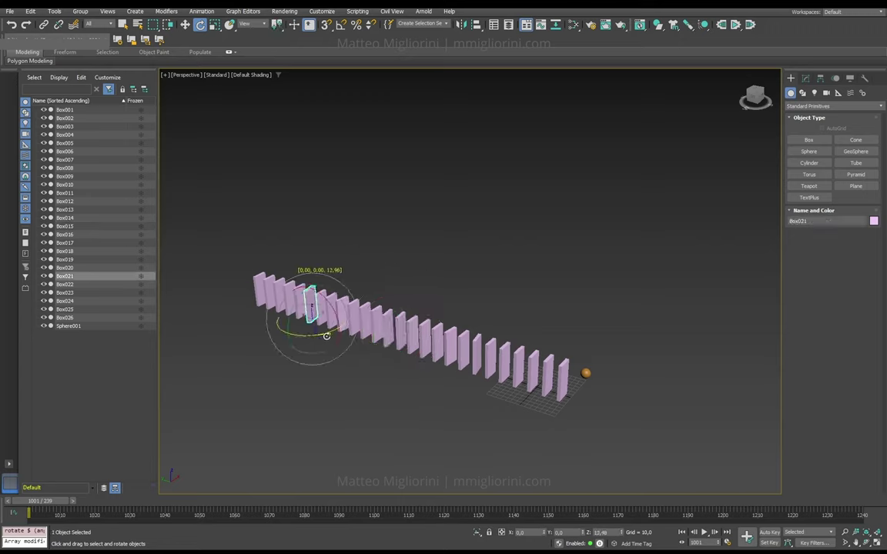
click(368, 261)
click(289, 300)
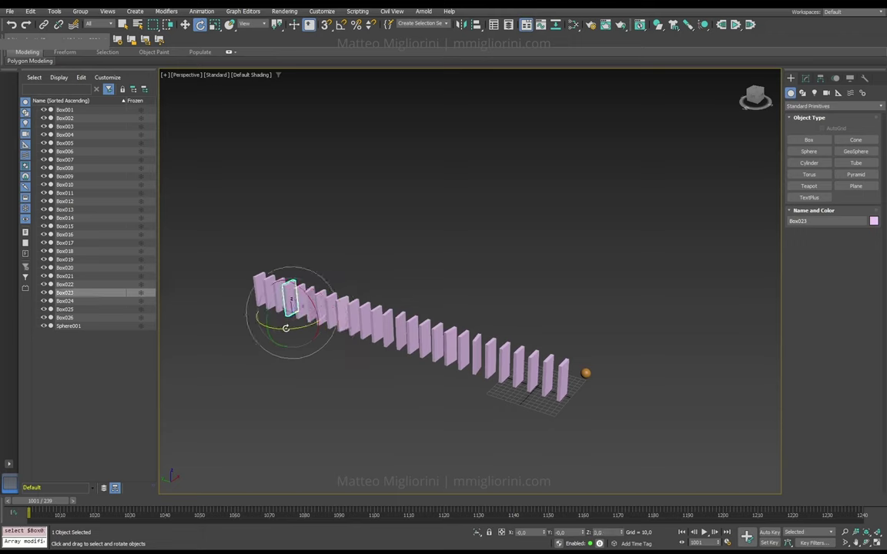
drag(289, 301, 292, 308)
click(505, 263)
scroll(590, 394, up, 5)
scroll(588, 387, down, 2)
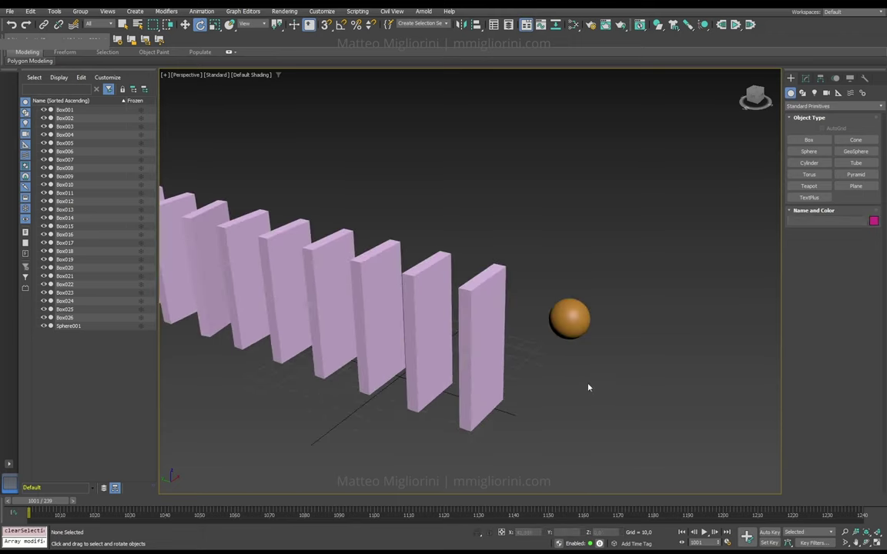
click(566, 324)
With Auto Key, key the sphere moving into the front dominoes' gap at frame 1017.
key(w)
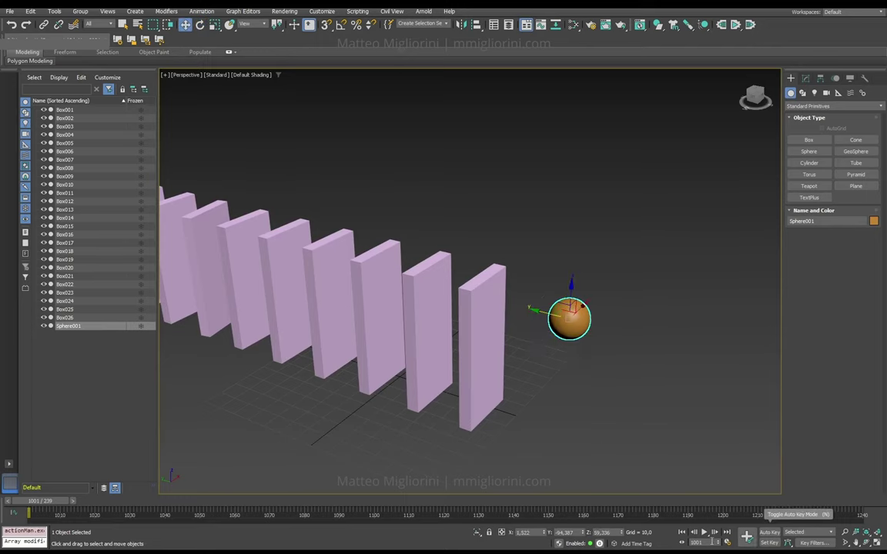
click(767, 535)
click(767, 535)
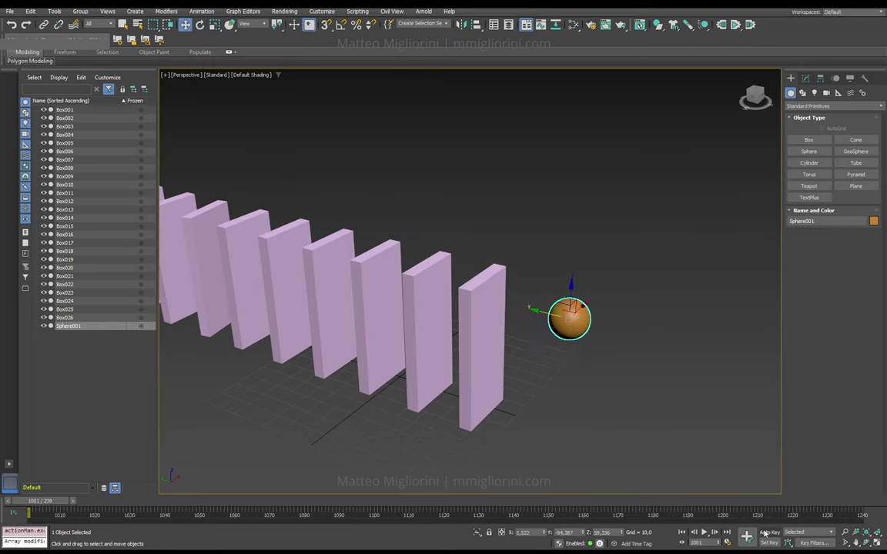
click(768, 533)
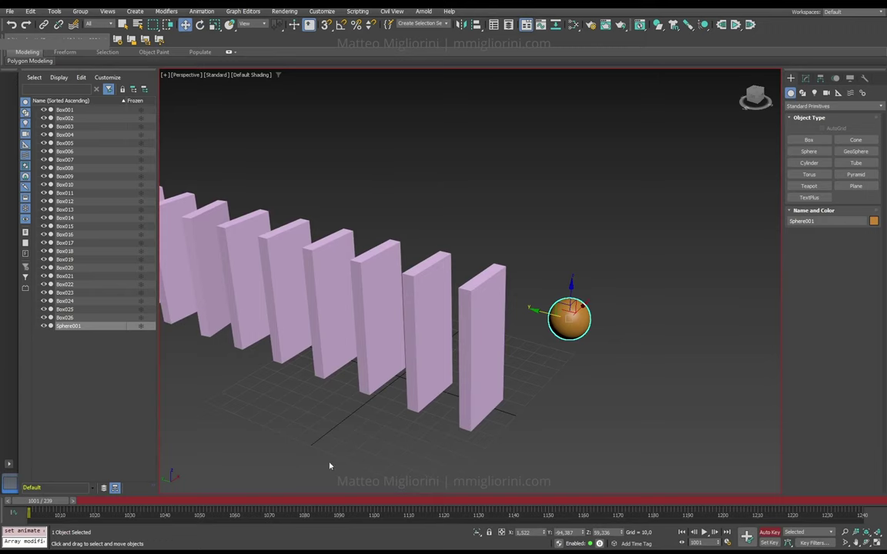
drag(55, 502, 107, 510)
key(w)
drag(540, 312, 425, 284)
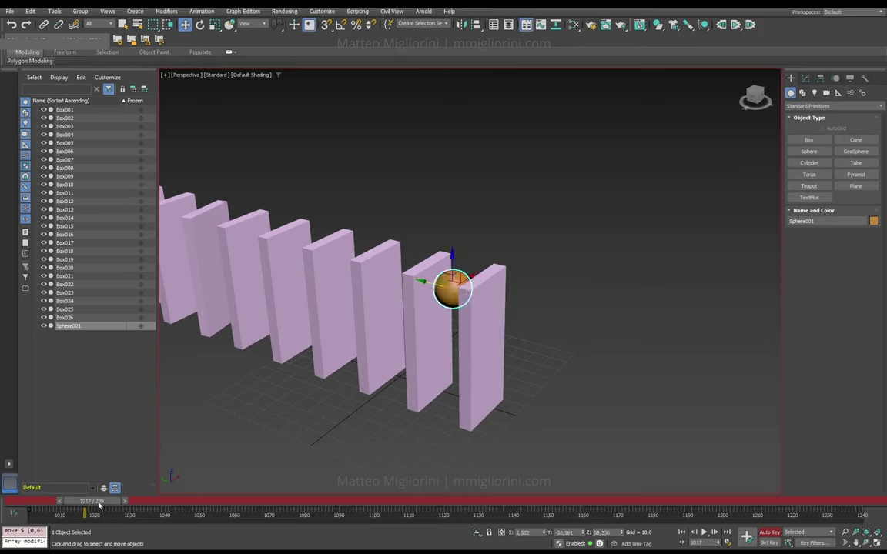
key(Home)
click(766, 533)
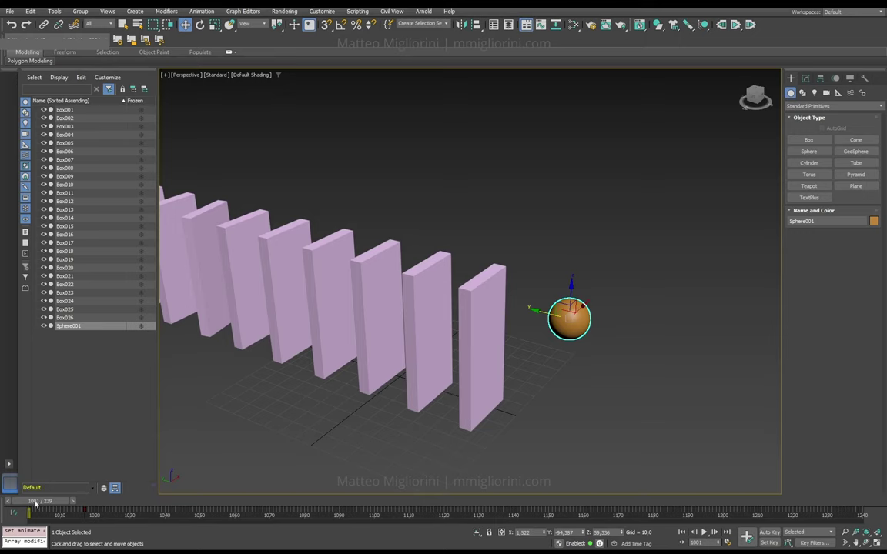
key(End)
key(Home)
In the Mini Curve Editor, set the sphere's X/Y/Z position keys to linear tangents.
click(13, 513)
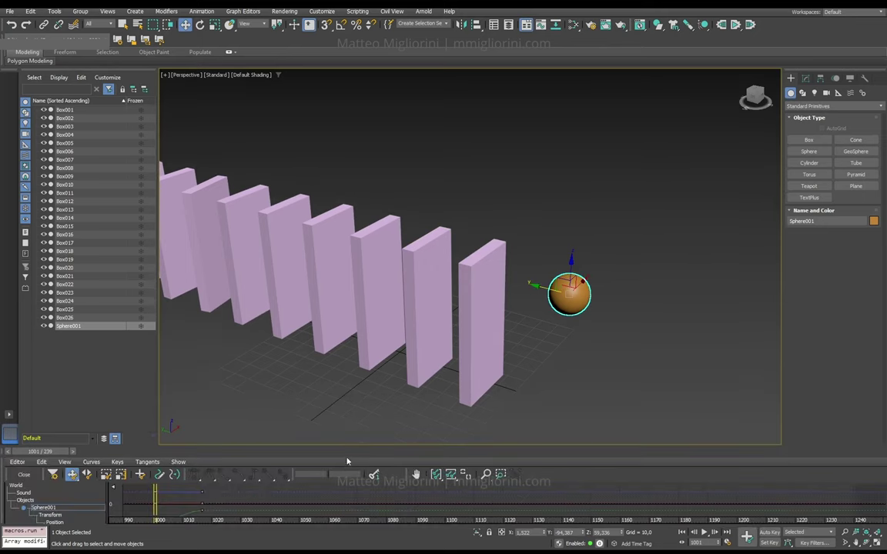
drag(346, 456, 324, 308)
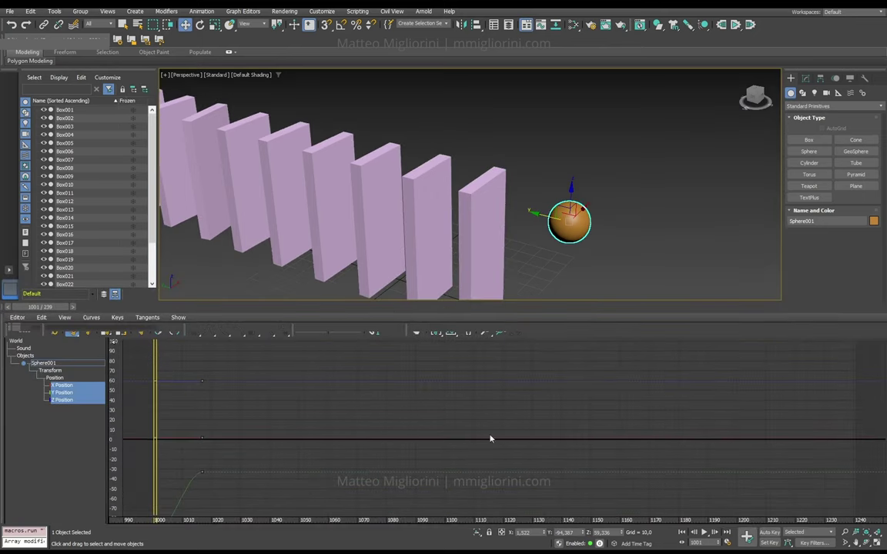
mouse_move(256, 456)
middle_down()
mouse_move(437, 409)
mouse_move(505, 410)
middle_up()
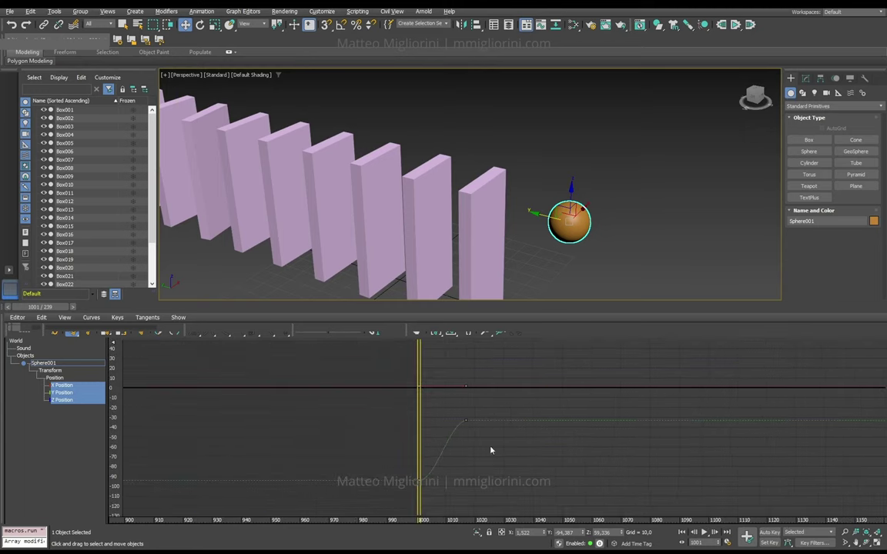
drag(507, 408, 340, 520)
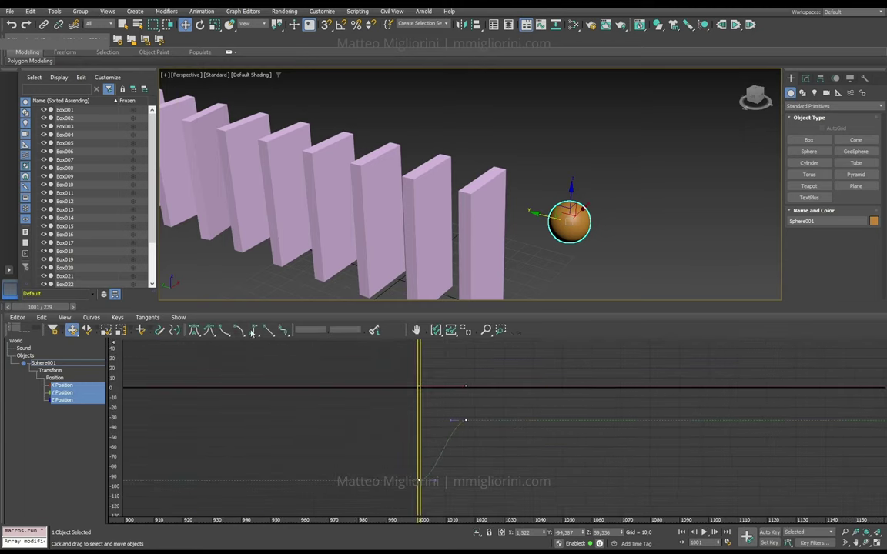
click(268, 330)
click(563, 453)
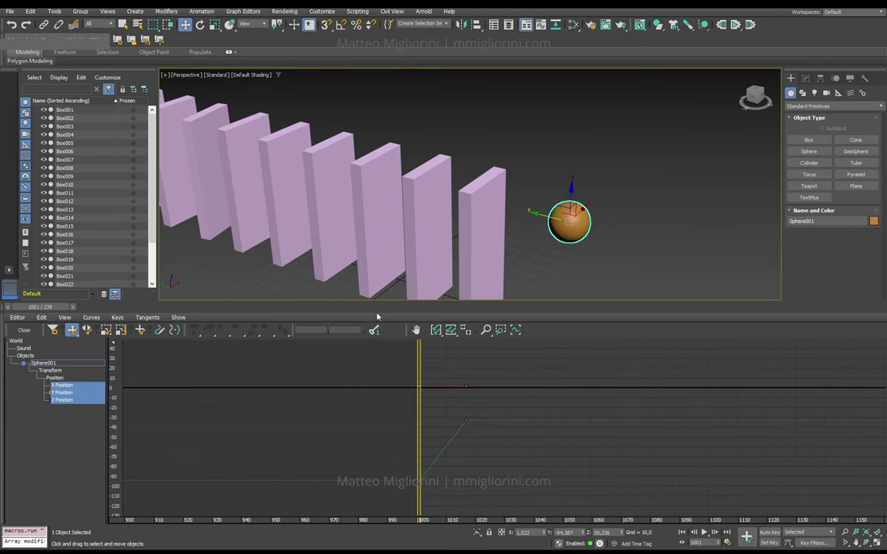
drag(376, 313, 374, 454)
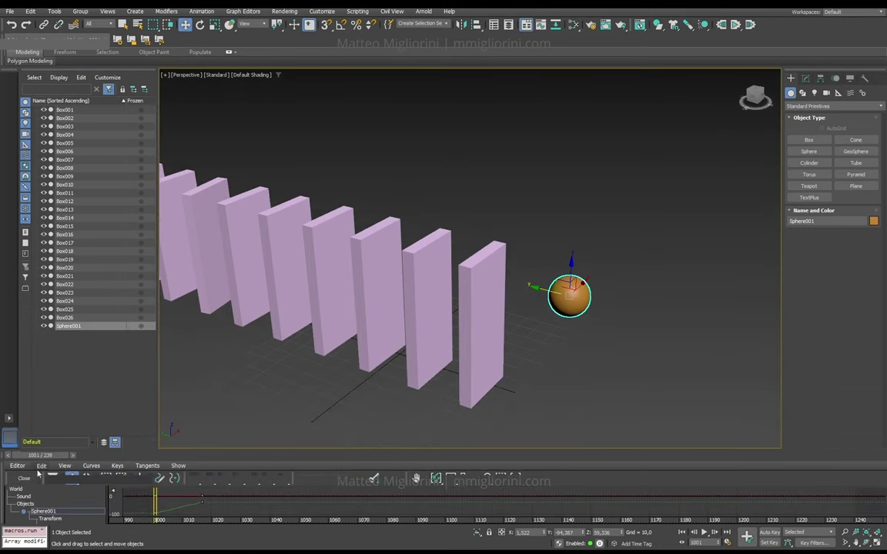
click(10, 436)
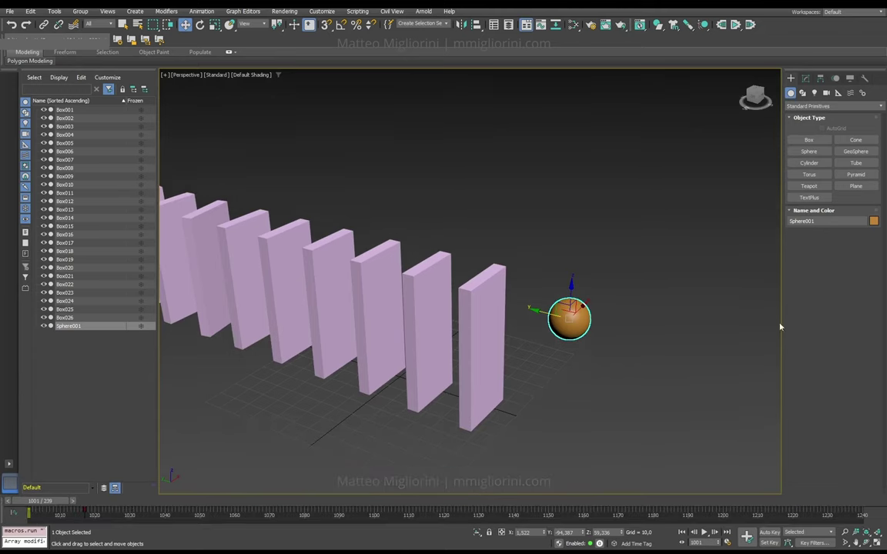
Drag the MassFX toolbar off the main toolbar so it floats over the viewport.
click(597, 393)
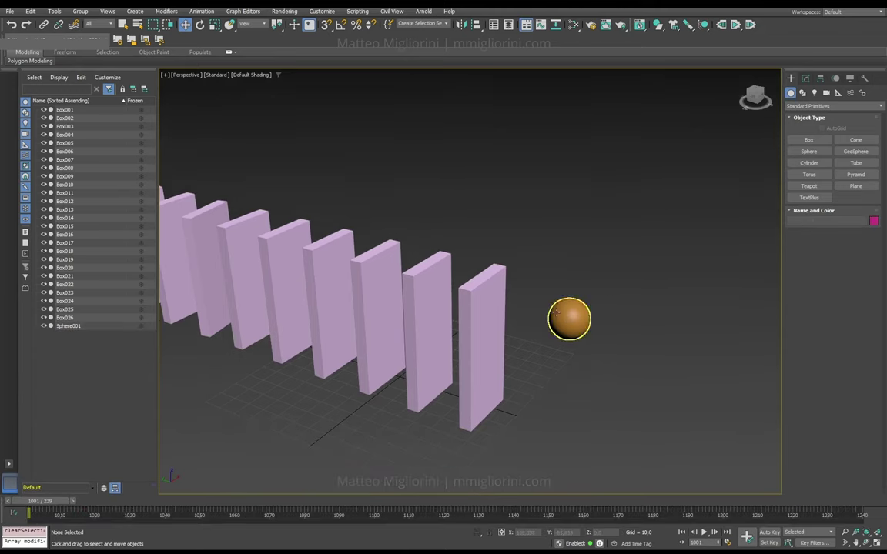
click(568, 321)
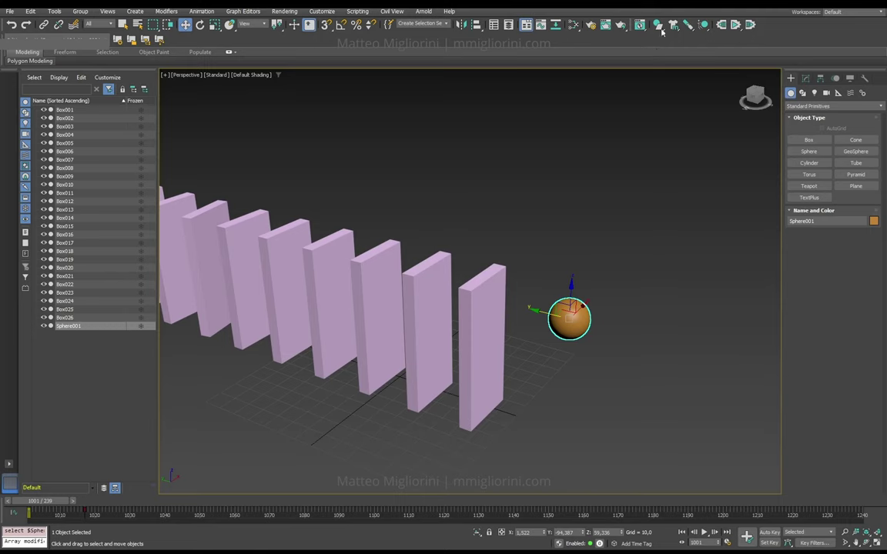
right_click(781, 31)
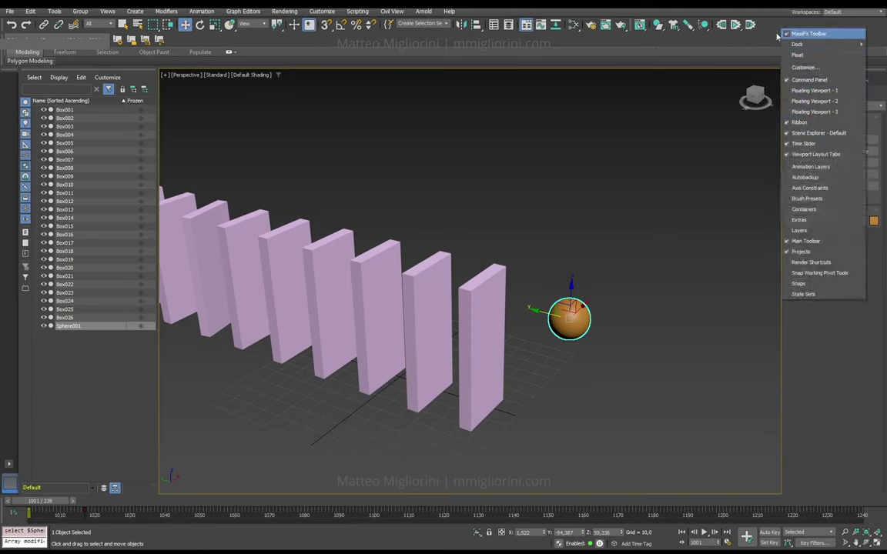
drag(638, 36, 445, 227)
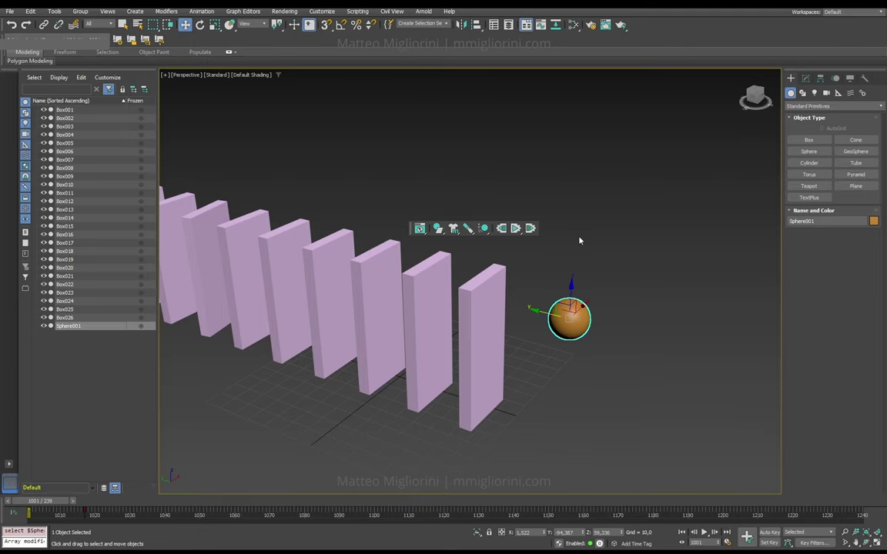
Open the MassFX Tools panel and browse its Display, World and Simulation pages.
click(420, 228)
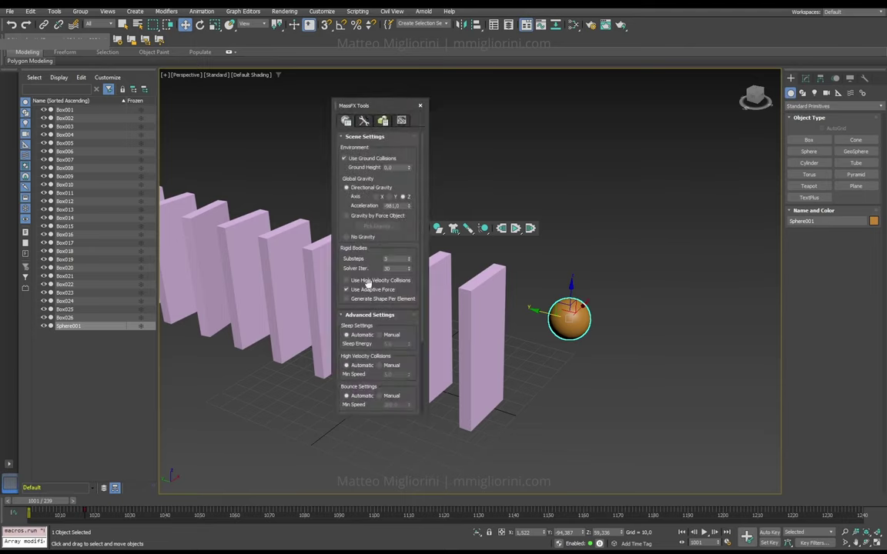
click(401, 120)
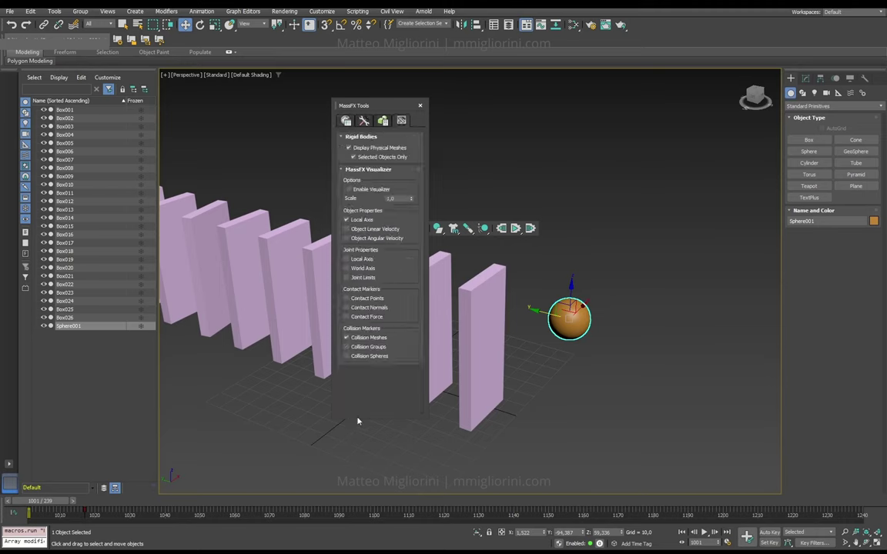
click(345, 120)
click(364, 121)
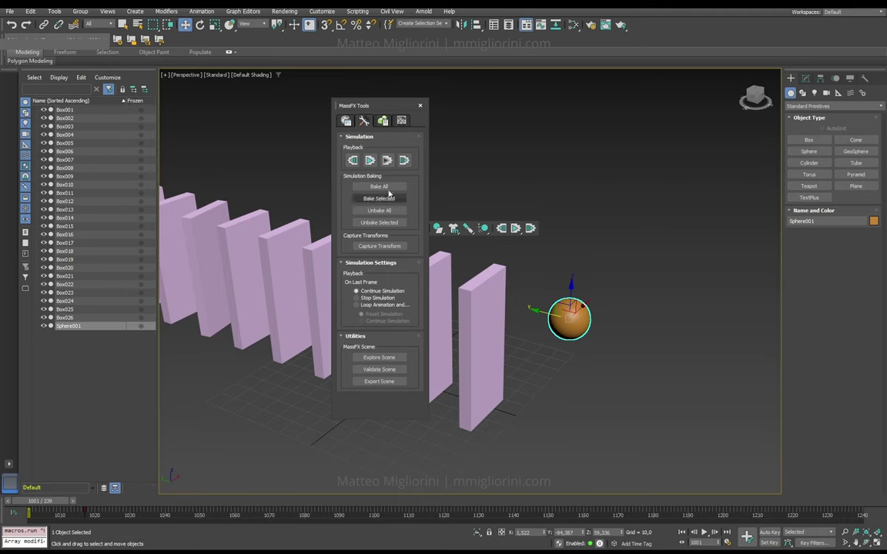
click(346, 121)
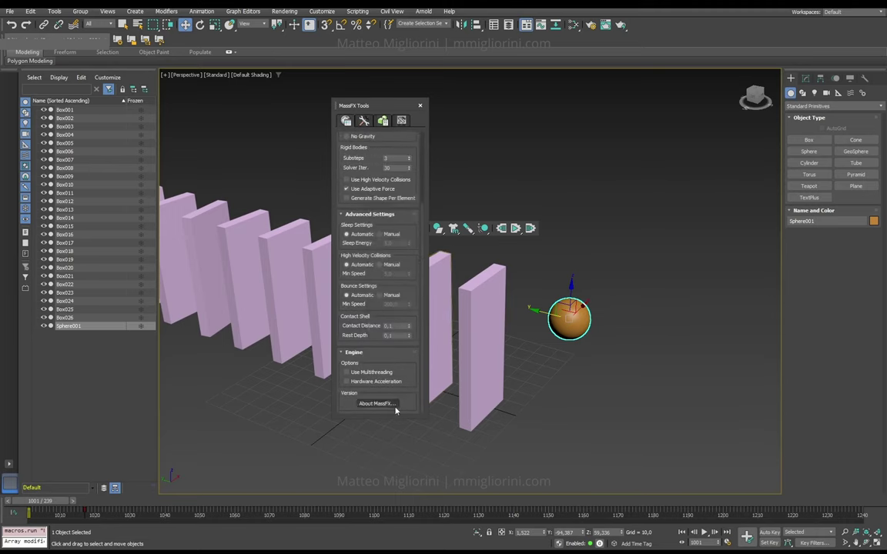
View the About MassFX PhysX version information, then close it.
click(377, 403)
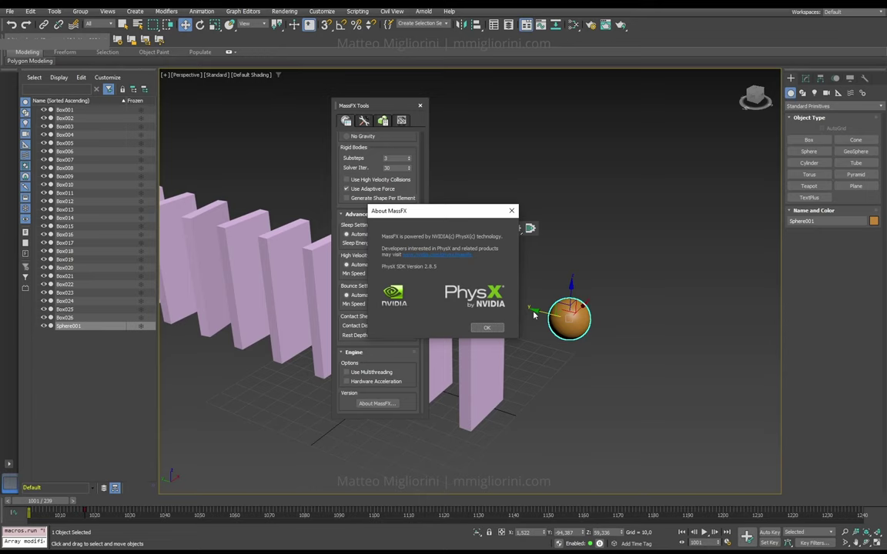
click(511, 210)
right_click(657, 40)
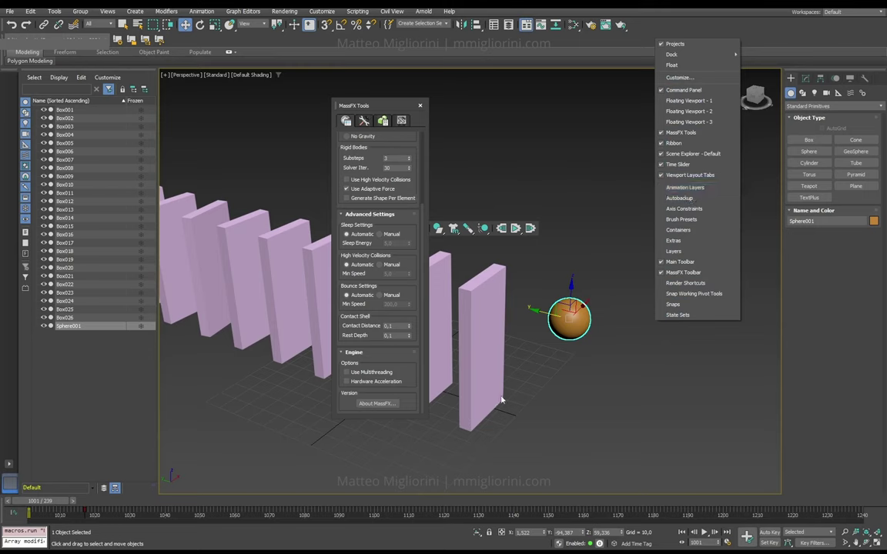
Dismiss the toolbar list and deselect the sphere.
click(499, 442)
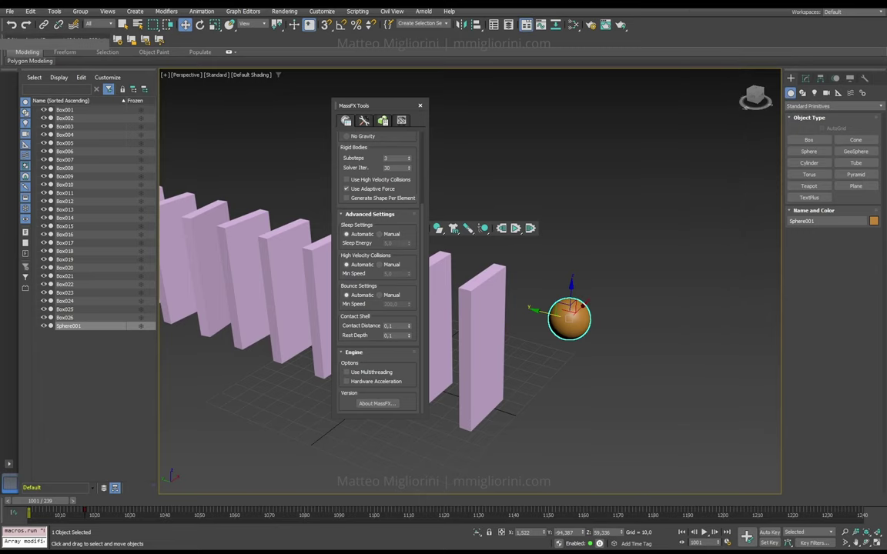
click(649, 185)
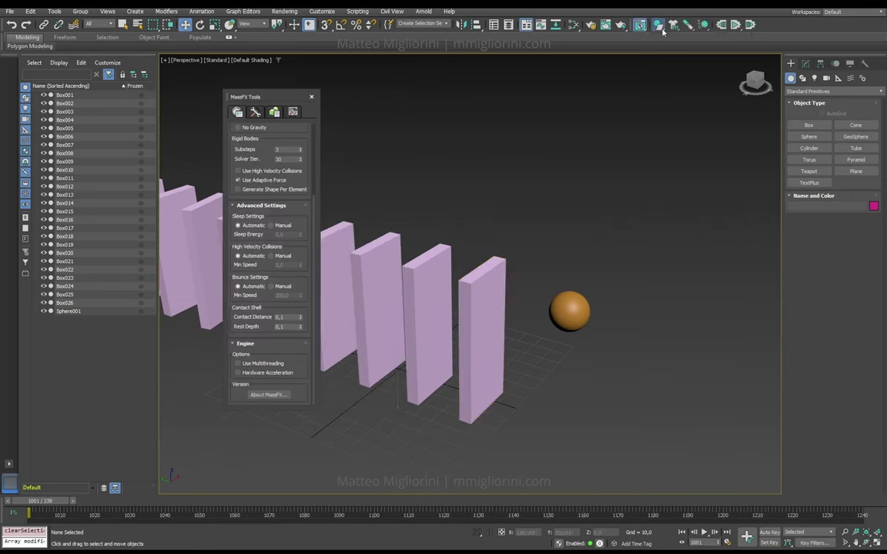
Select all 26 domino boxes and set them as MassFX dynamic rigid bodies.
click(659, 26)
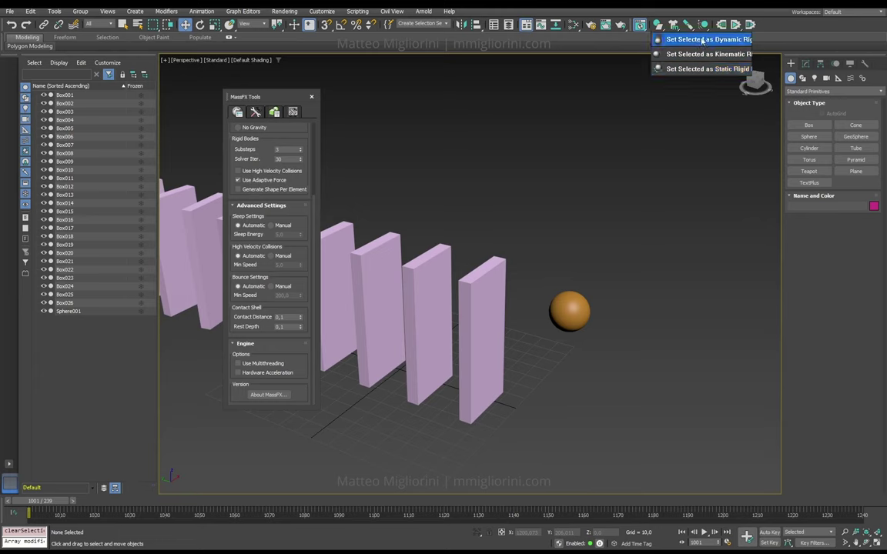
click(662, 40)
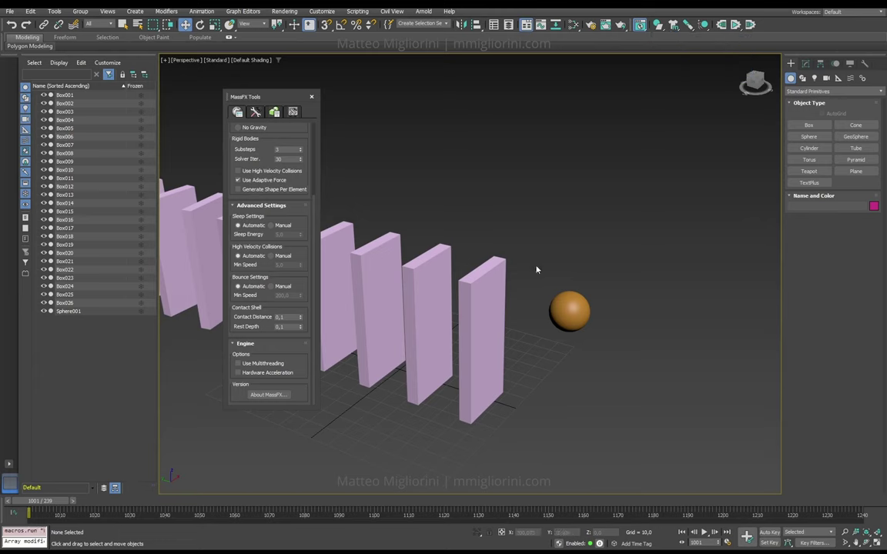
scroll(693, 202, down, 5)
scroll(692, 208, up, 3)
scroll(691, 210, down, 2)
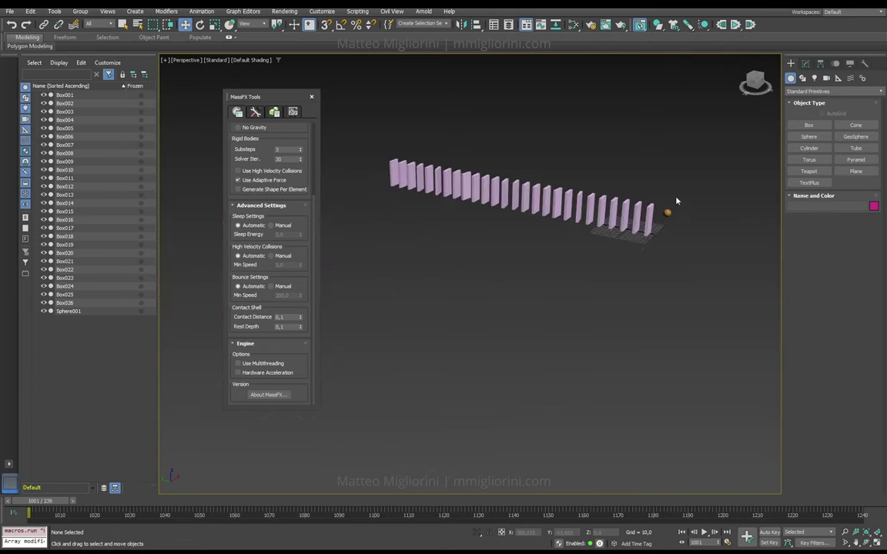
drag(655, 90, 323, 288)
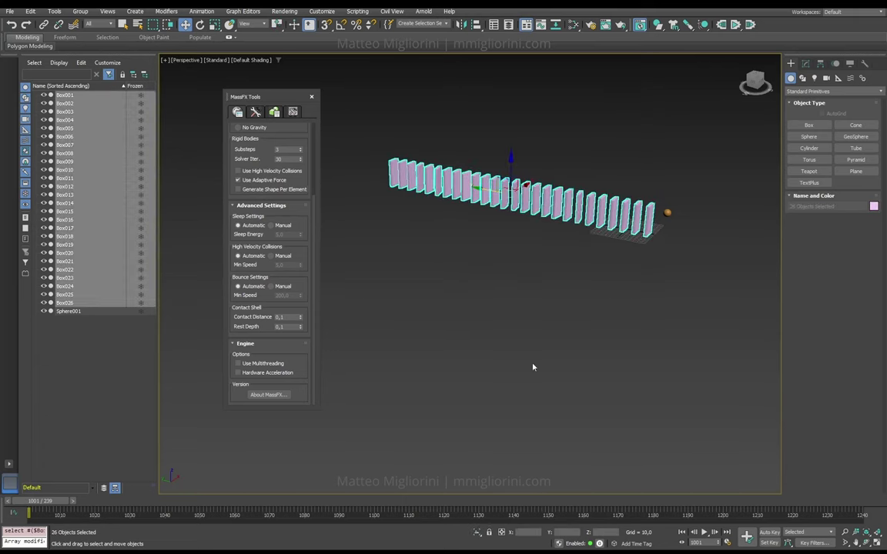
alt+middle_drag(495, 370, 578, 364)
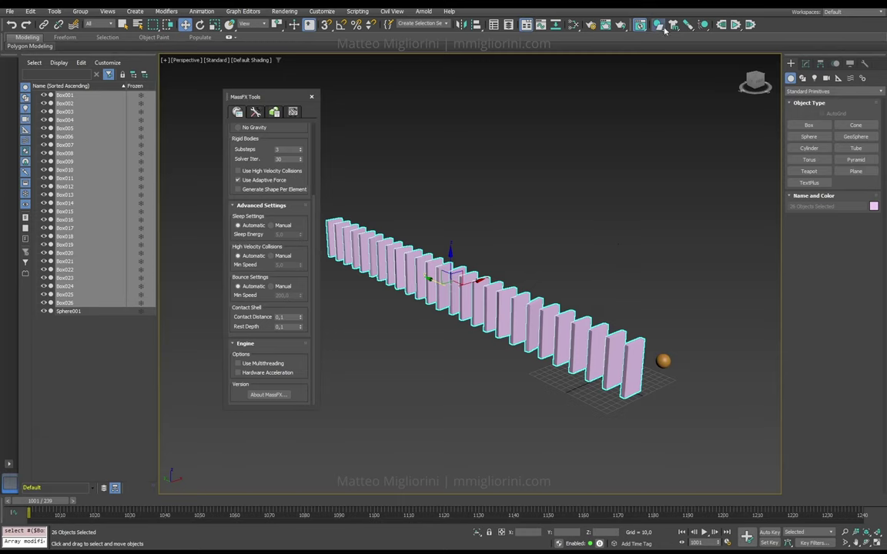
drag(658, 25, 732, 44)
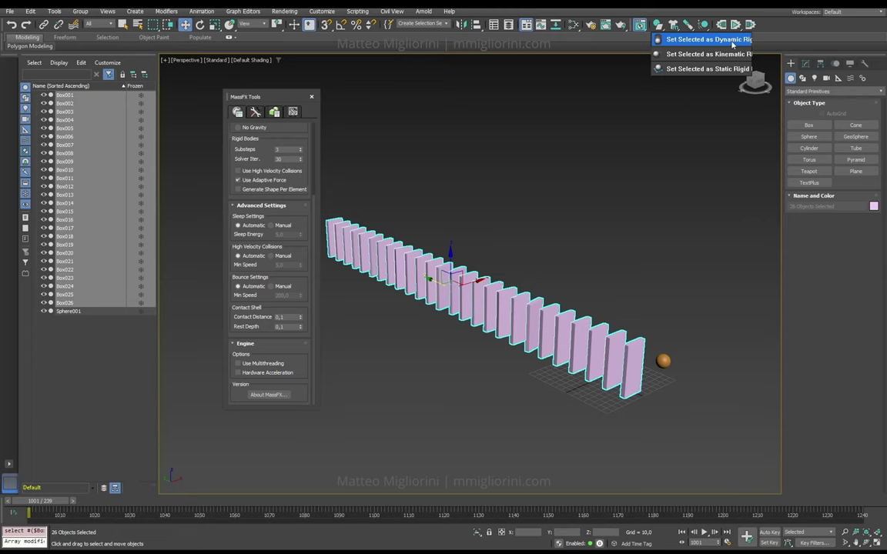
drag(732, 45, 732, 45)
click(602, 220)
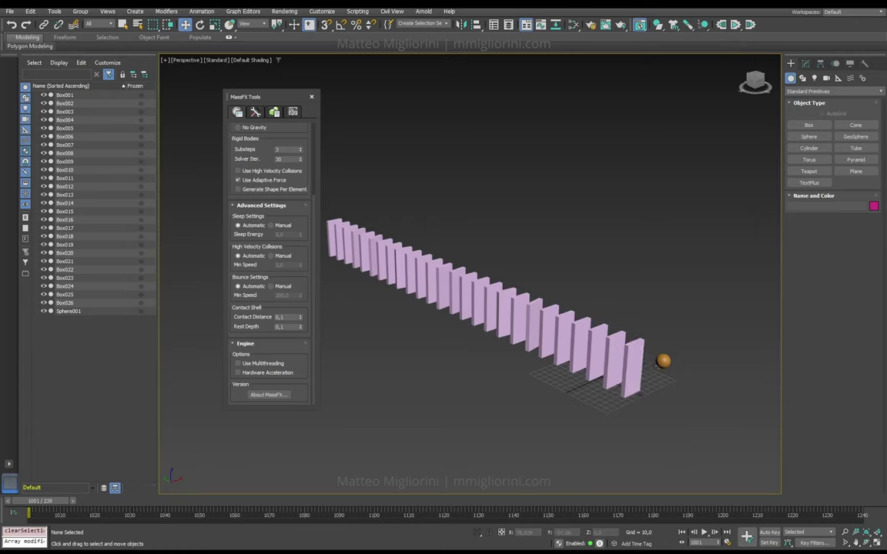
Set Sphere001 as a kinematic MassFX rigid body, then clear the selection.
drag(660, 390, 660, 389)
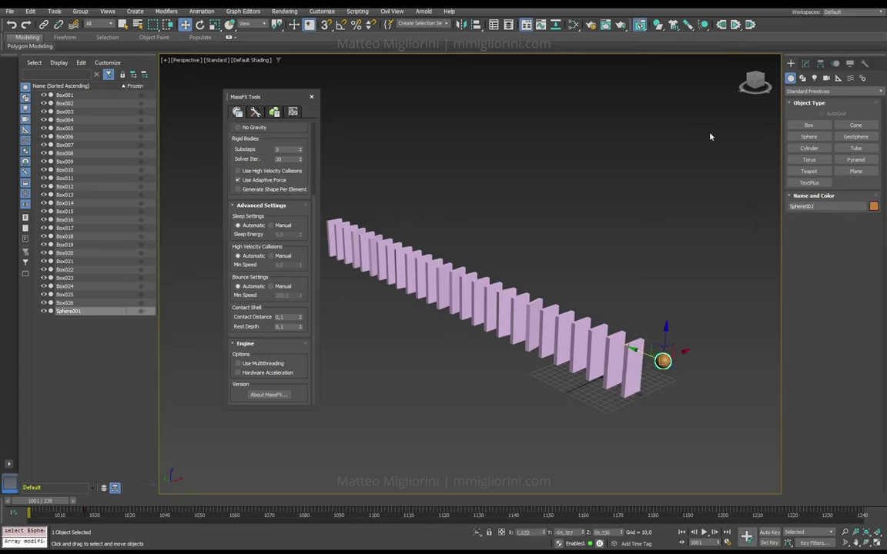
click(658, 26)
drag(657, 24, 726, 57)
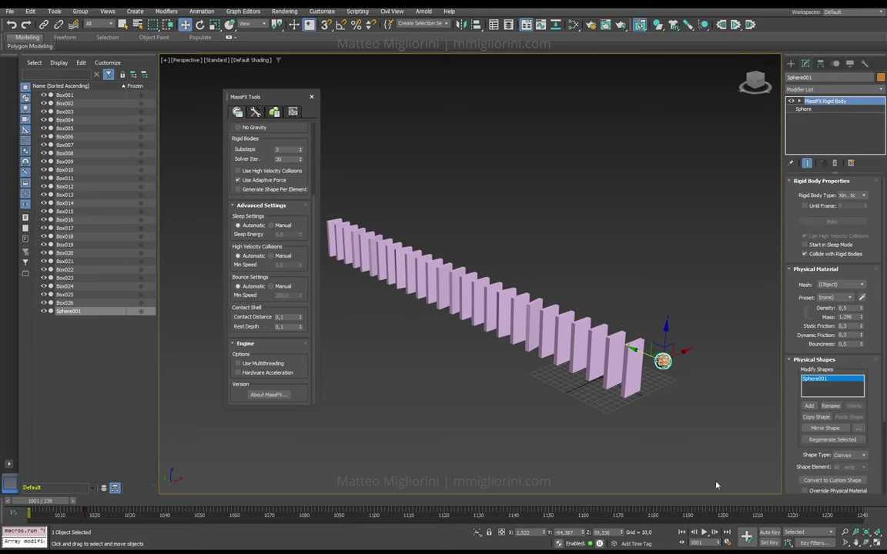
click(643, 433)
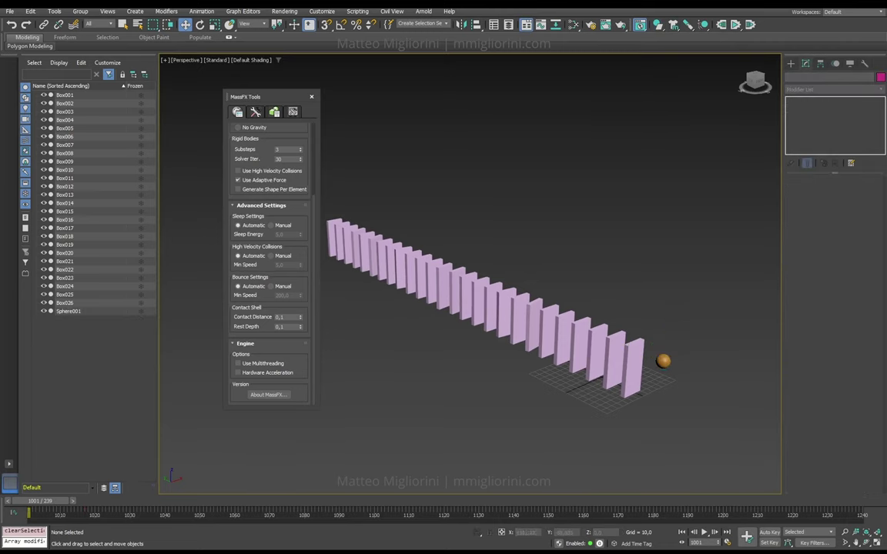
click(790, 63)
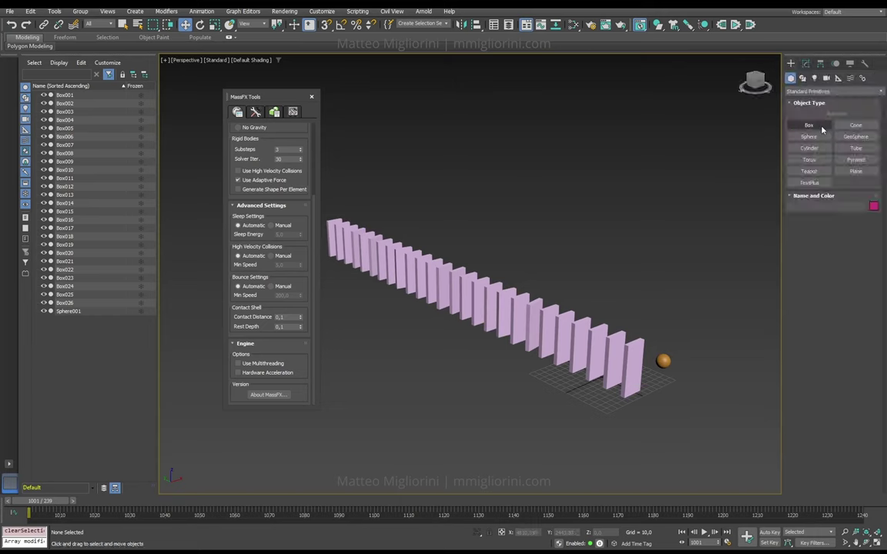
Create a teapot and move it to the far end of the domino row.
click(809, 170)
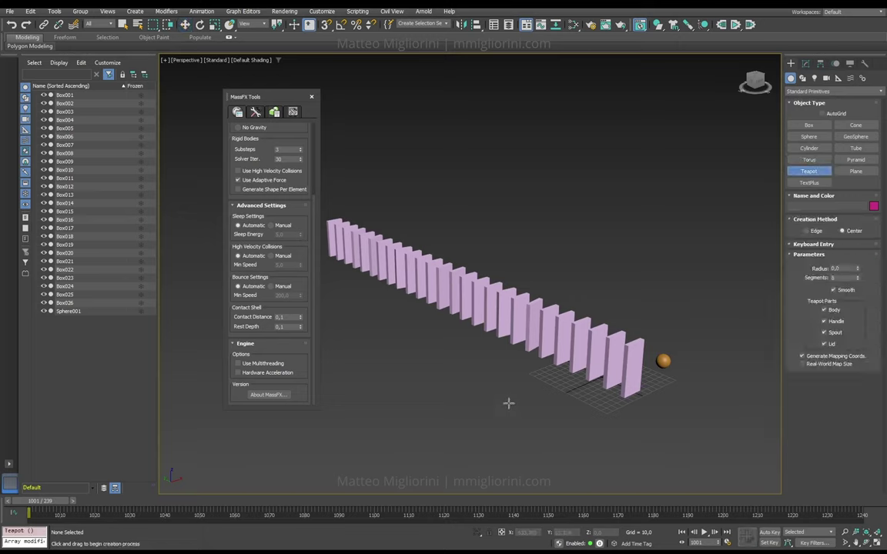
drag(508, 403, 551, 401)
key(w)
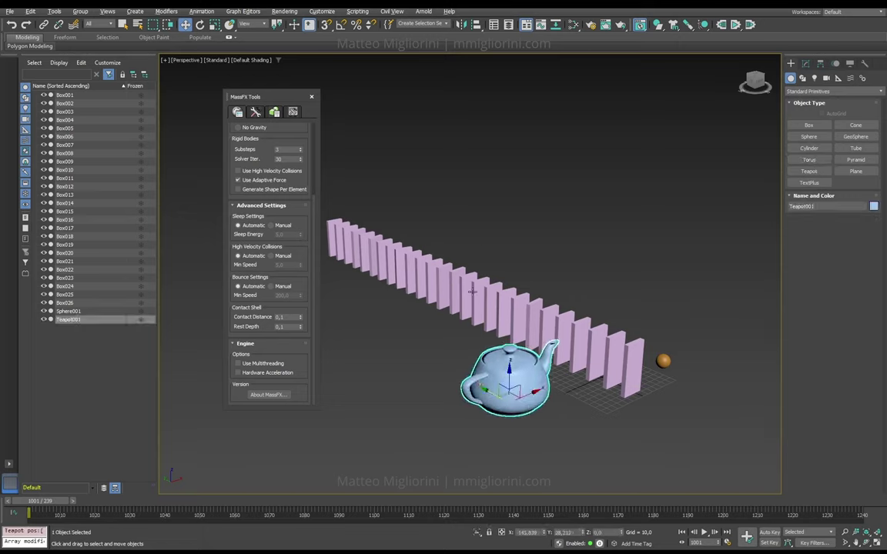
alt+middle_drag(456, 273, 558, 274)
scroll(609, 304, down, 5)
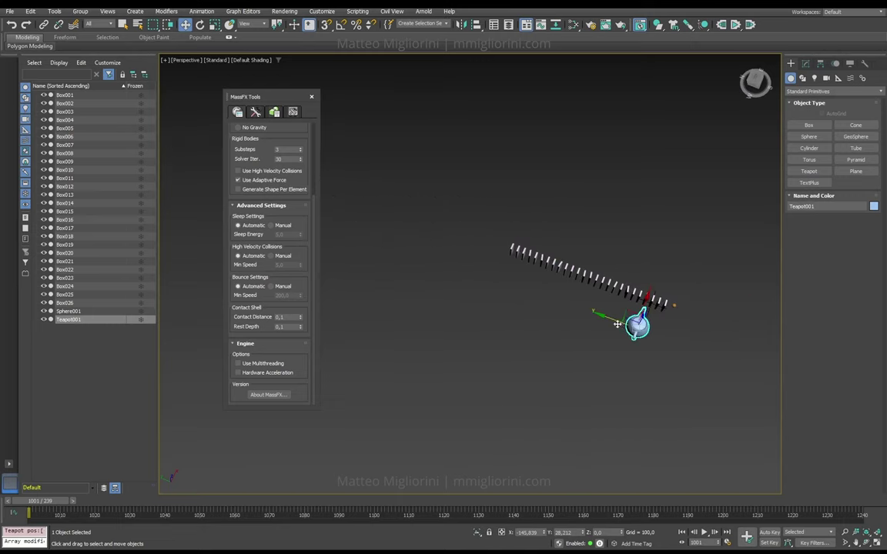
drag(617, 324, 482, 248)
Set Teapot001 as a static MassFX rigid body.
alt+middle_drag(483, 246, 526, 273)
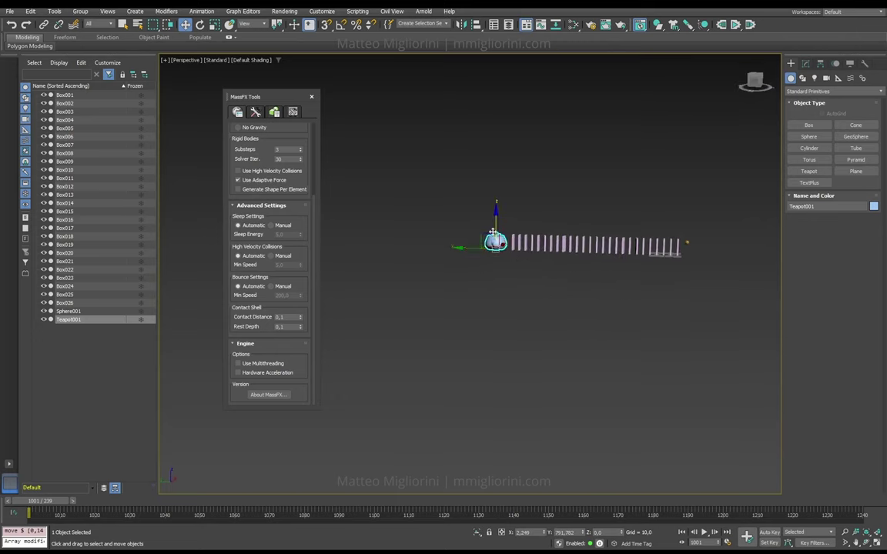
scroll(492, 232, up, 6)
scroll(524, 271, down, 3)
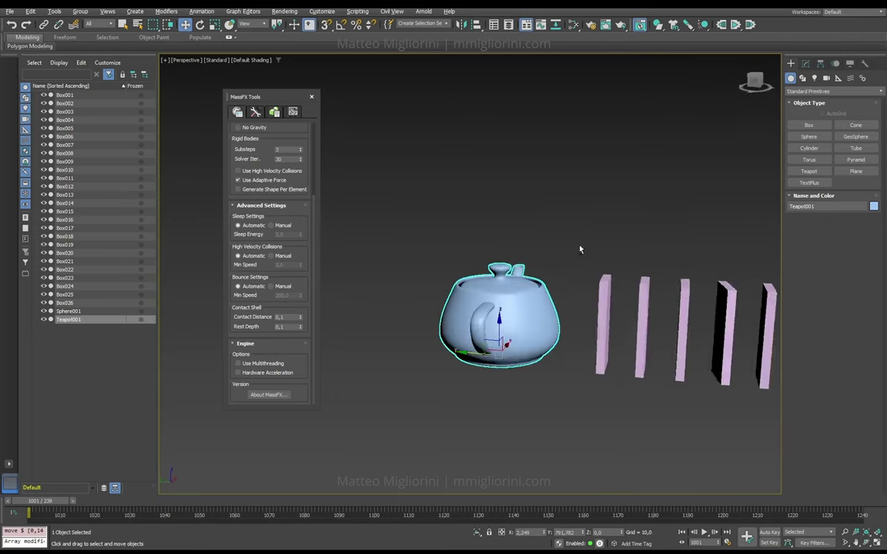
alt+middle_drag(581, 248, 616, 287)
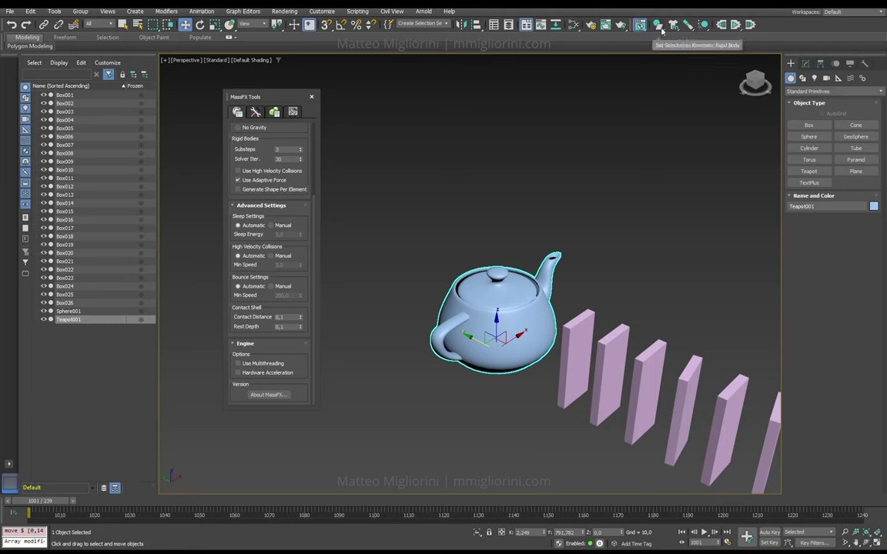
drag(658, 24, 736, 70)
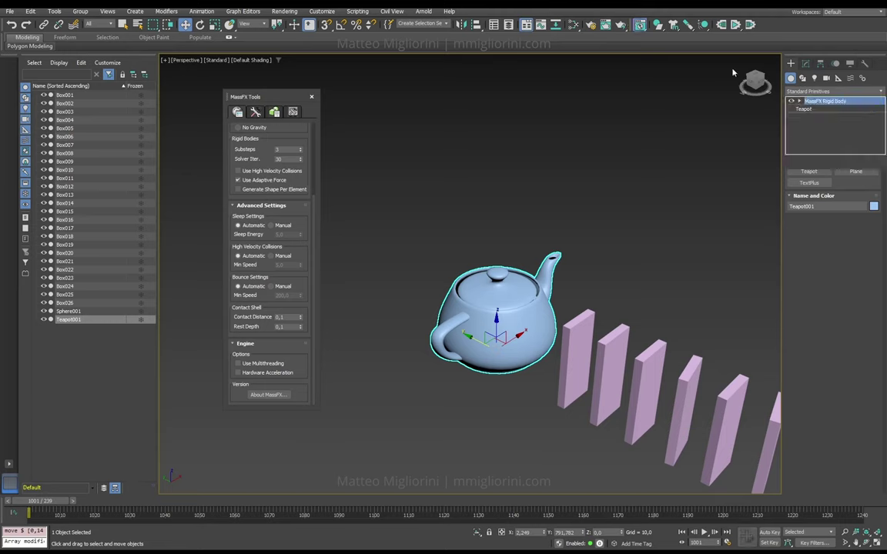
Widen the command panel to two columns and leave the teapot's Physical Material Preset at (none).
click(624, 276)
drag(469, 198, 493, 318)
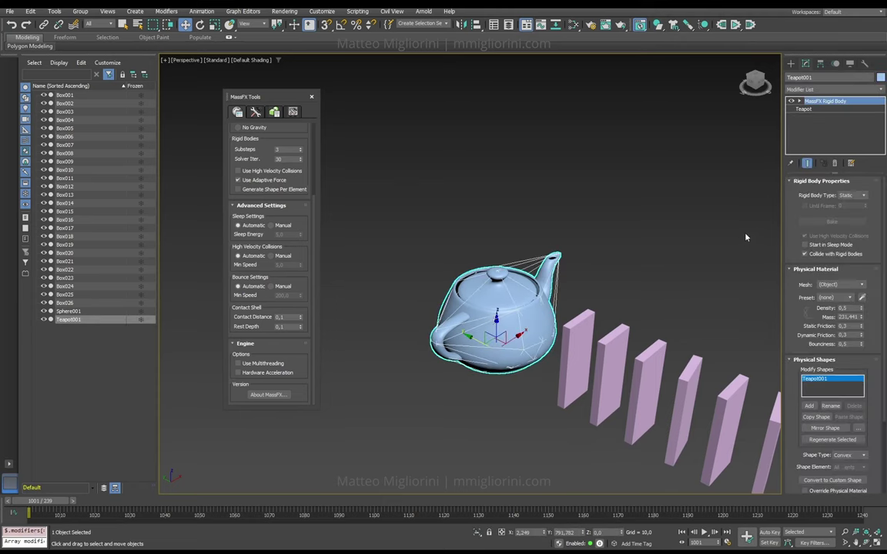
drag(783, 235, 683, 232)
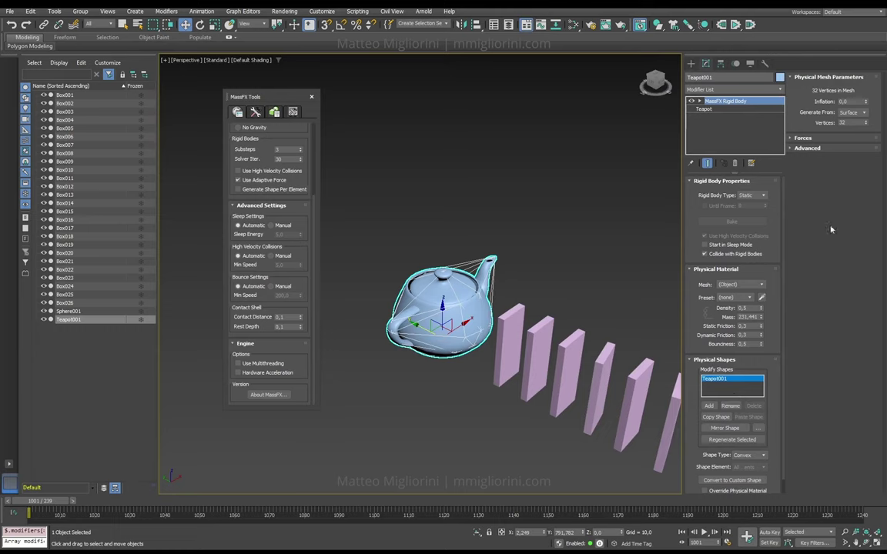
scroll(762, 285, down, 1)
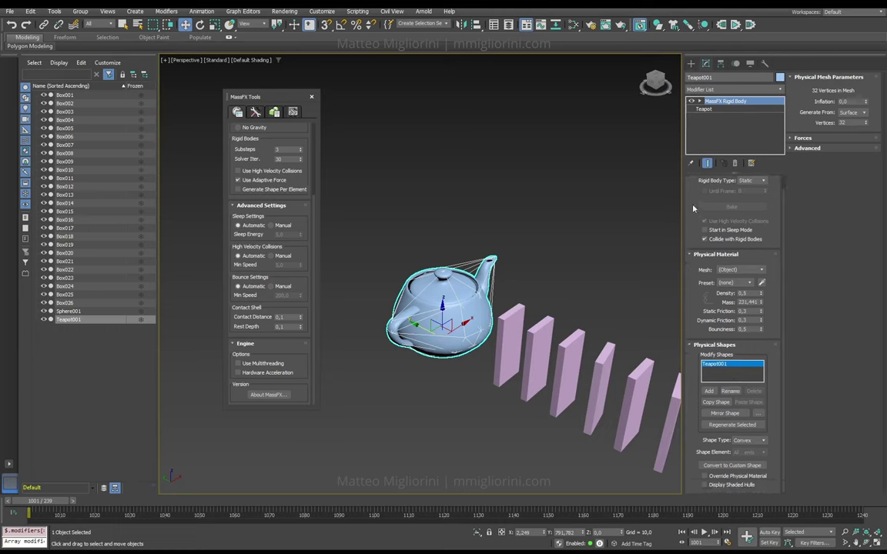
click(748, 283)
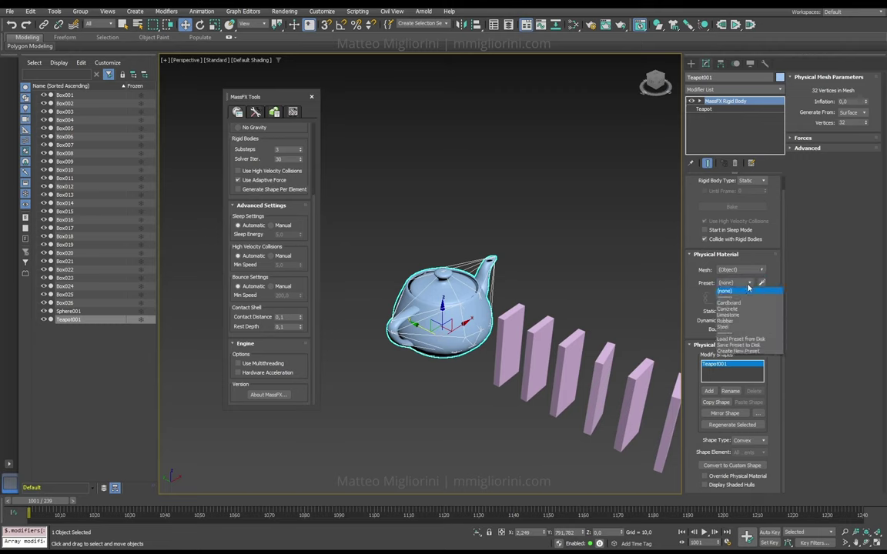
click(746, 291)
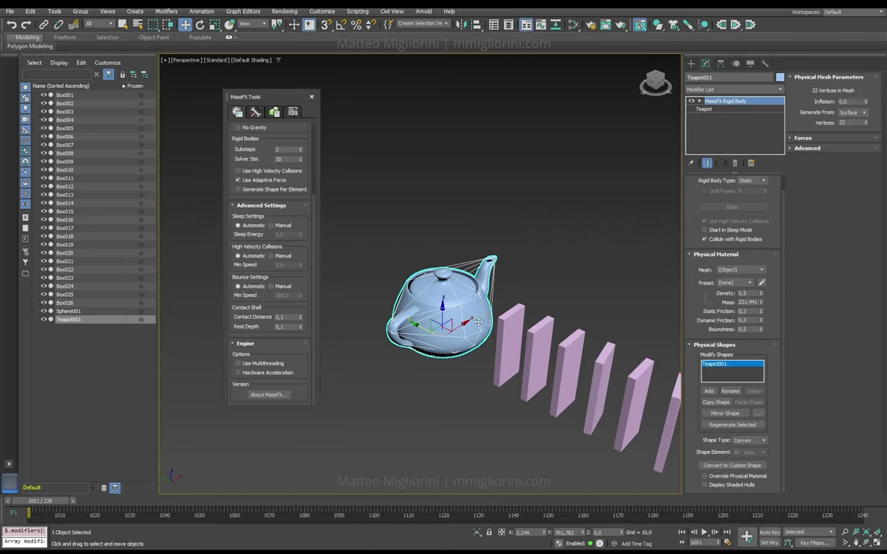
Select the first domino box, Box026, from a lower side angle.
click(574, 296)
alt+middle_drag(574, 297, 490, 411)
click(510, 366)
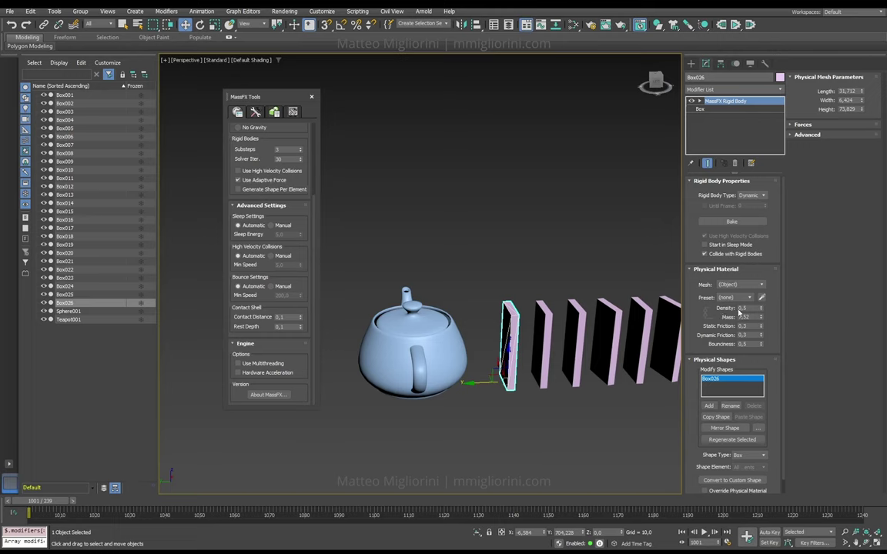
Confirm Box026's Rigid Body Type remains Dynamic.
click(762, 196)
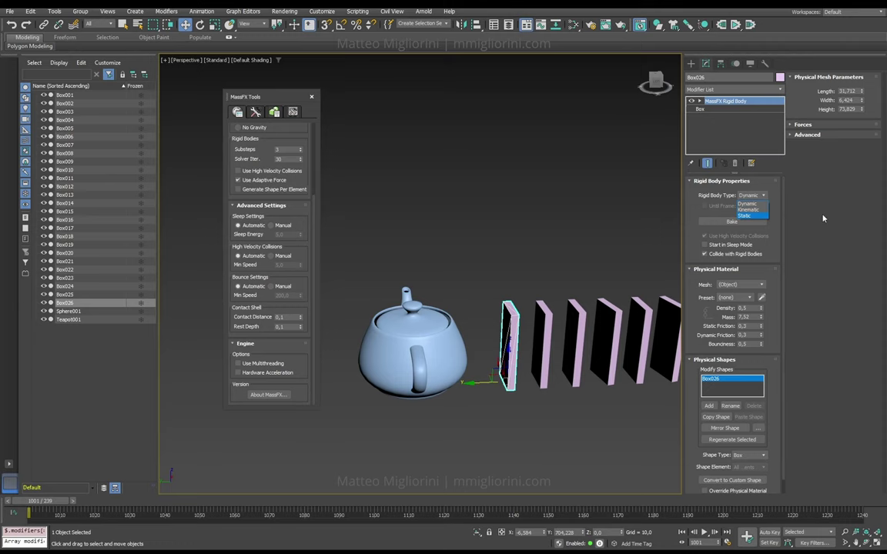
click(746, 203)
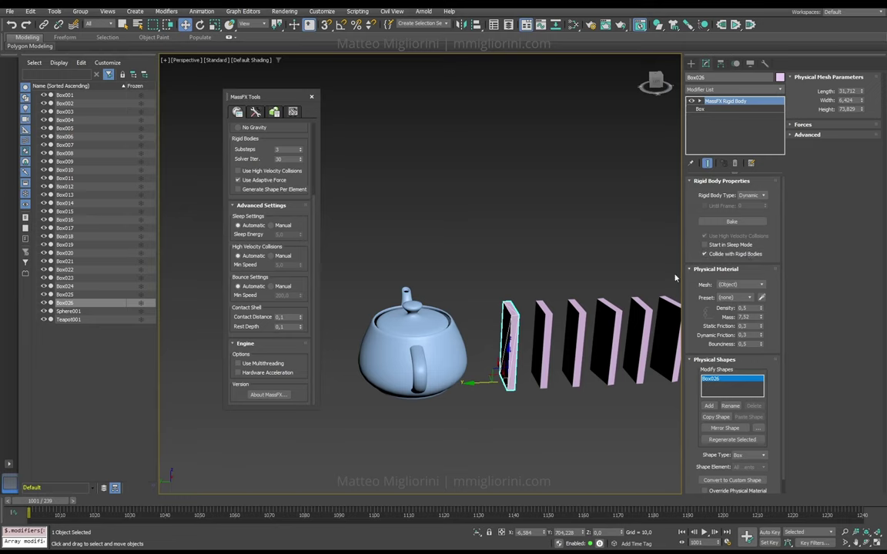
scroll(509, 327, down, 4)
scroll(510, 327, down, 3)
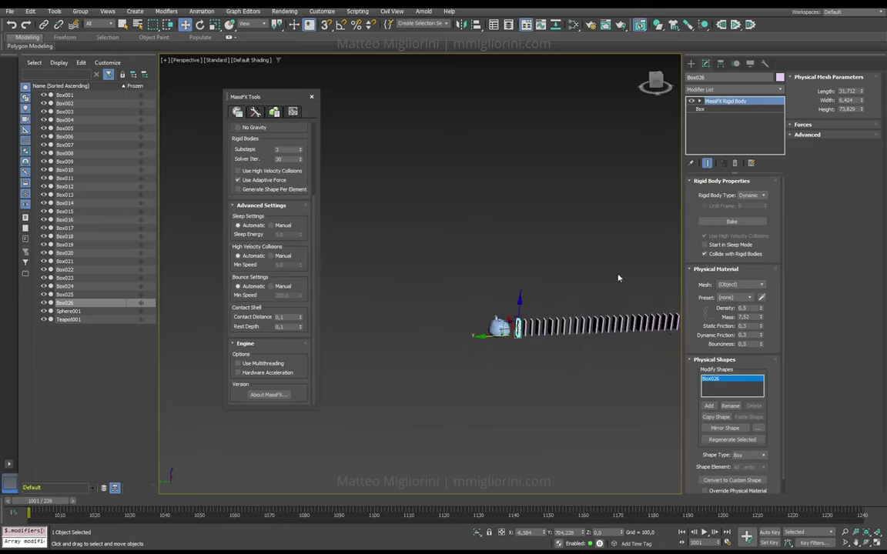
alt+middle_drag(510, 326, 423, 276)
scroll(423, 276, up, 5)
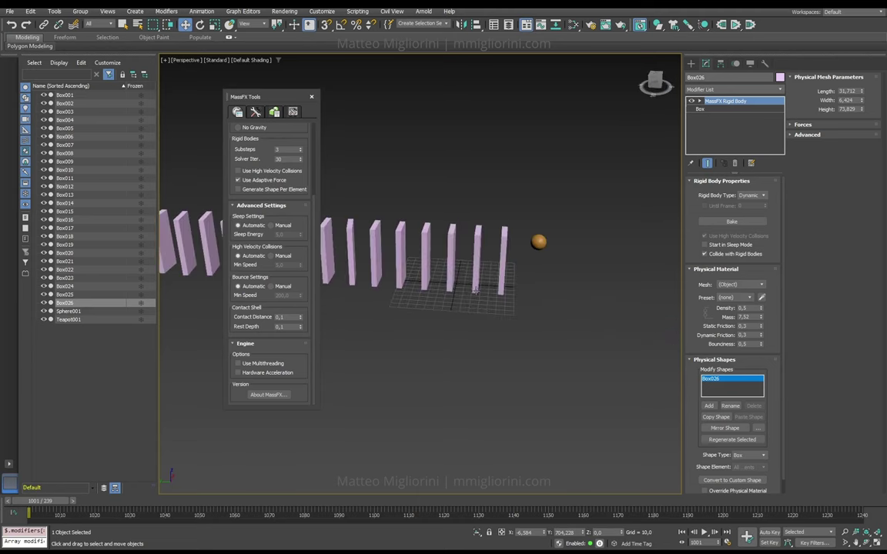
Play the simulation with nothing selected so the sphere rolls toward the dominoes.
drag(519, 188, 578, 310)
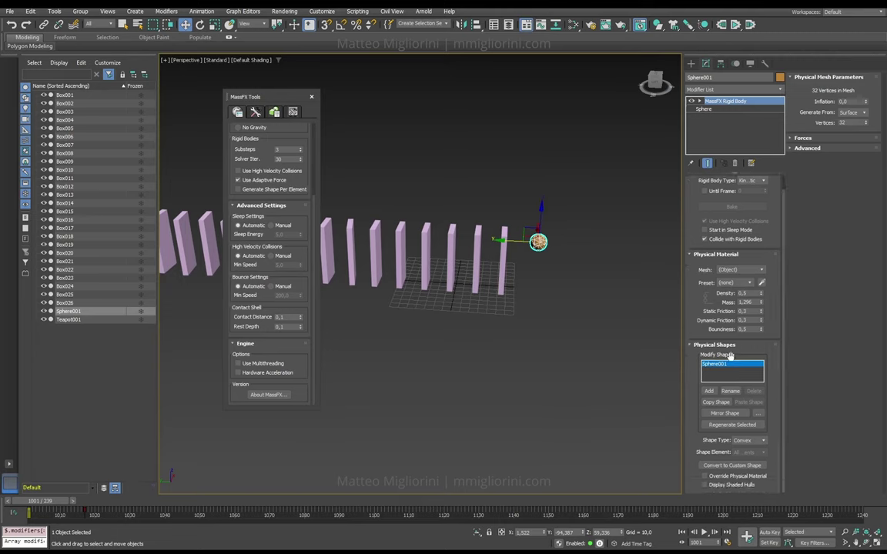
click(471, 275)
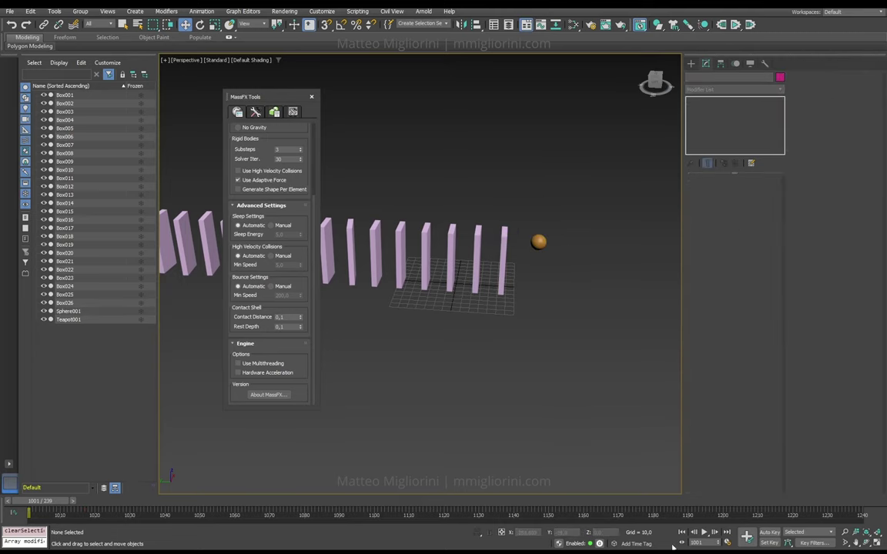
click(703, 532)
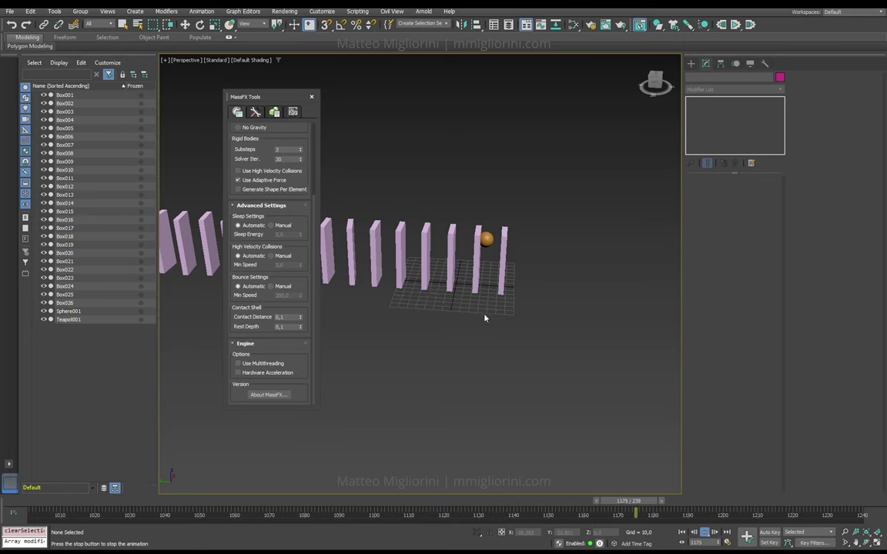
Stop playback and return to the first frame, 1001.
click(25, 508)
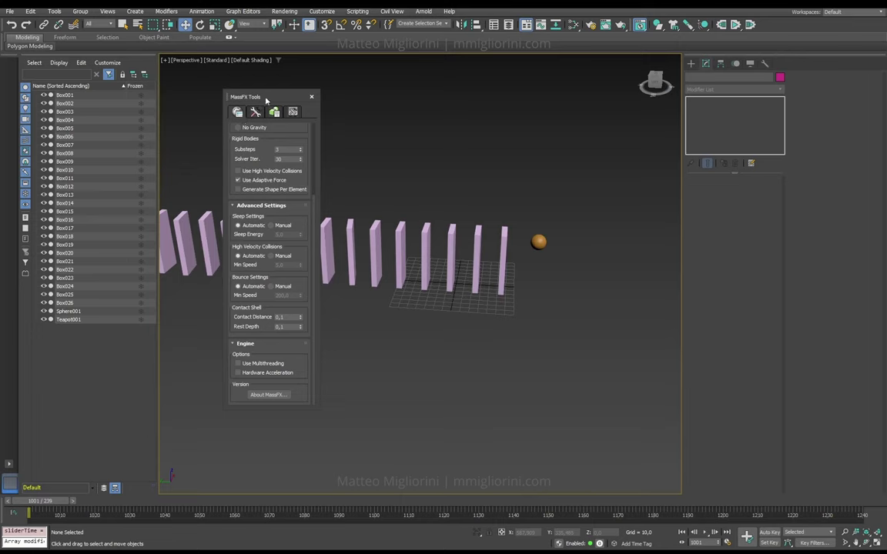
drag(265, 98, 376, 87)
scroll(381, 192, up, 4)
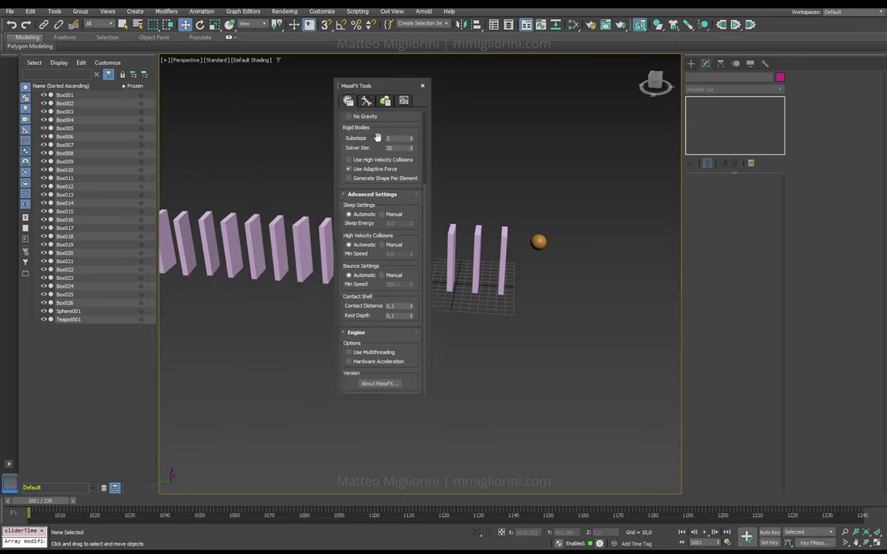
Reopen the MassFX Tools World Parameters and dock them beside the viewport.
click(424, 85)
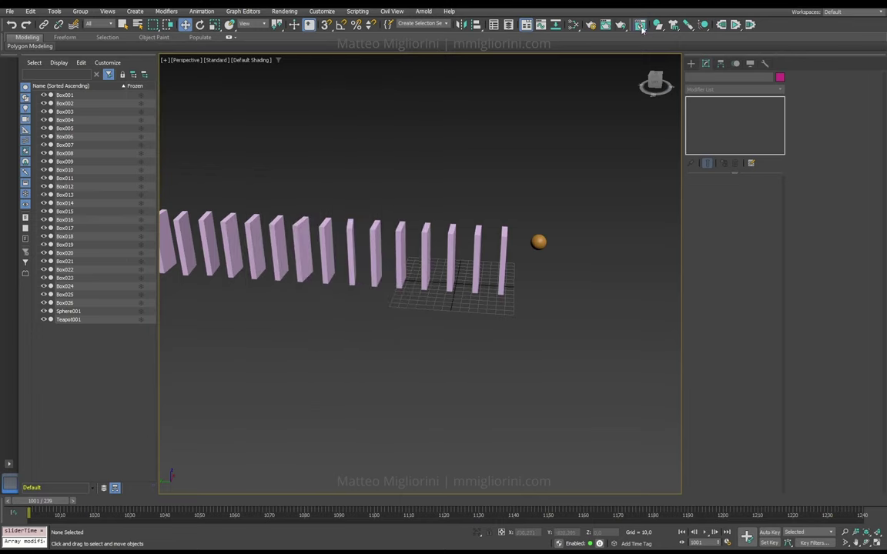
drag(644, 27, 656, 58)
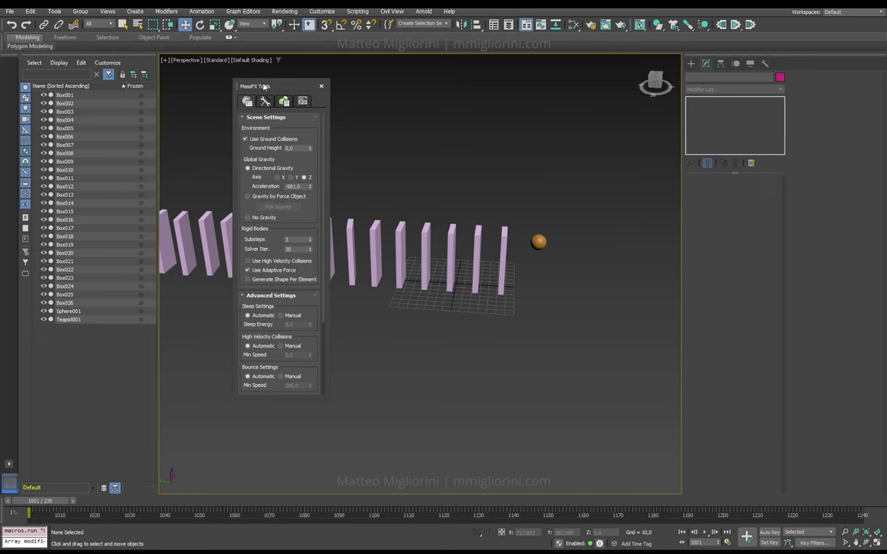
drag(236, 86, 686, 369)
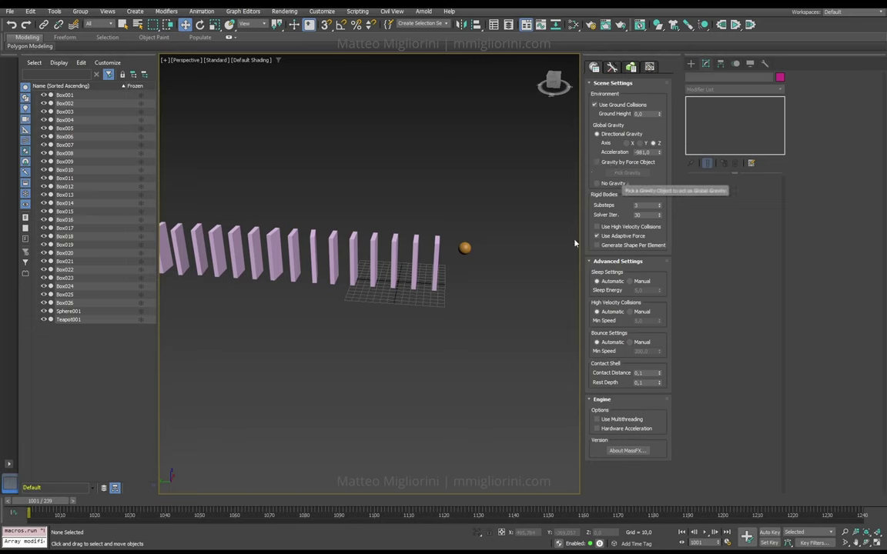
Browse the Geometry, Lights and Helpers create categories, then show Space Warps > Forces.
click(690, 64)
click(719, 92)
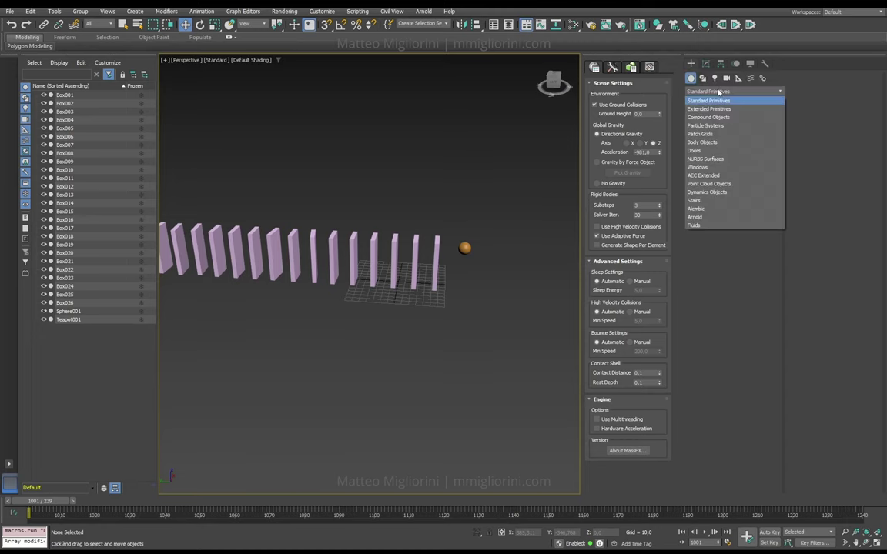
click(703, 80)
click(714, 78)
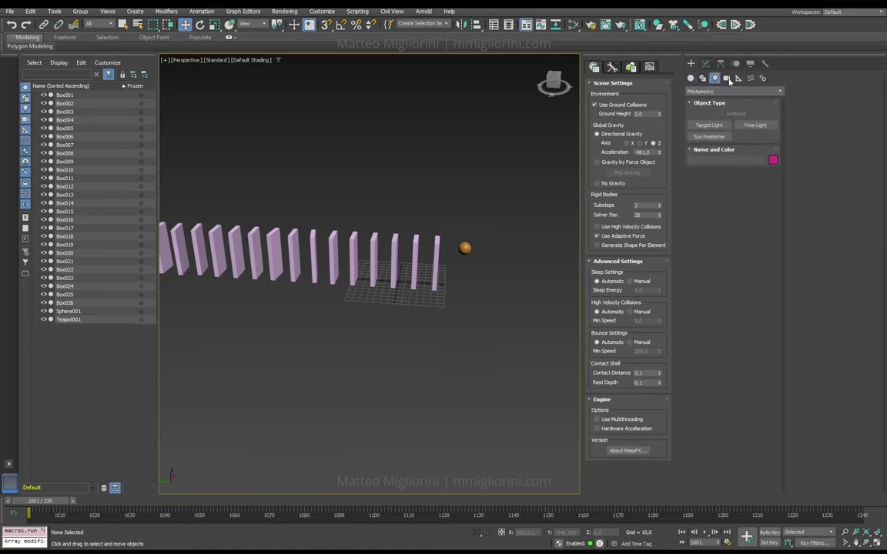
click(738, 77)
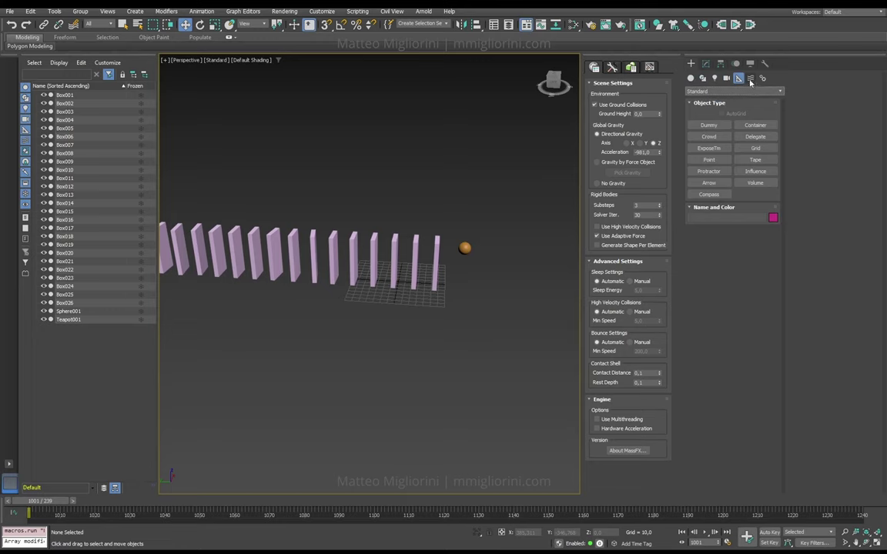
click(751, 78)
click(735, 91)
click(735, 98)
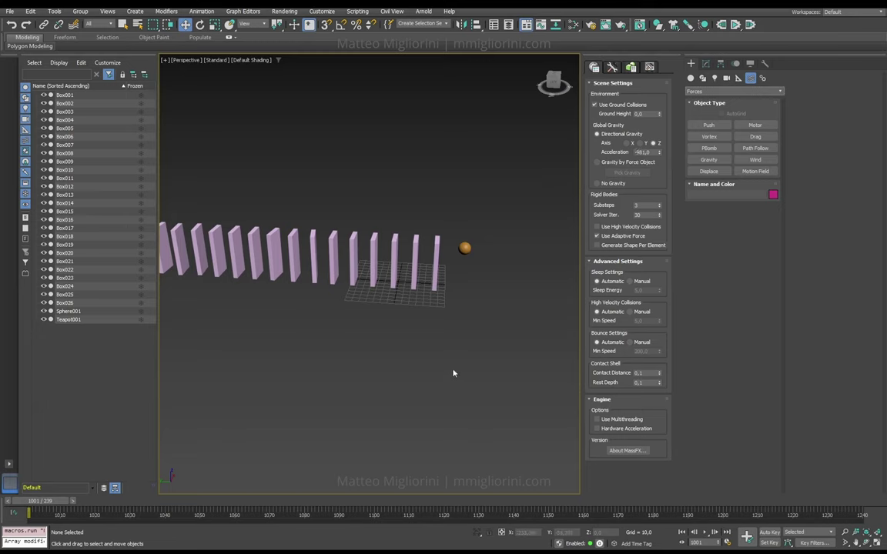
alt+middle_drag(443, 381, 443, 248)
alt+middle_drag(301, 487, 255, 403)
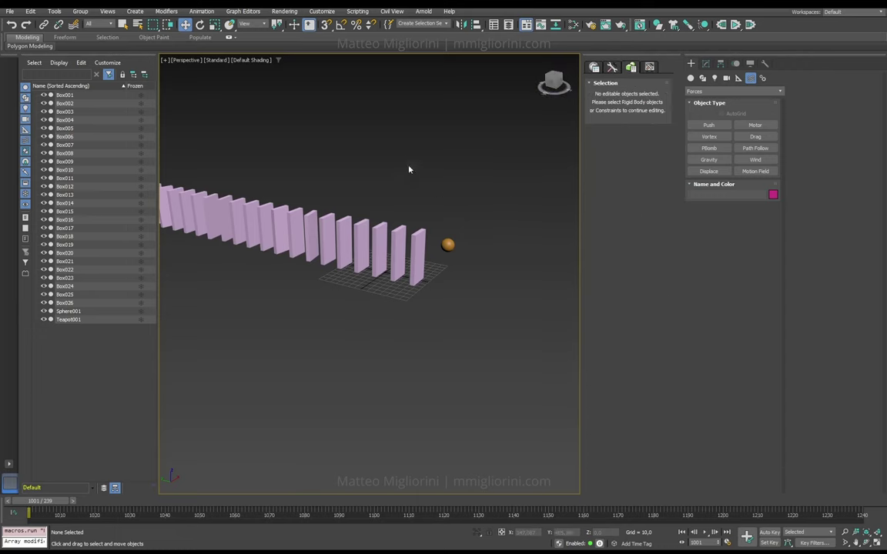
Select four middle dominoes and show the MassFX Display Options.
drag(410, 158, 369, 285)
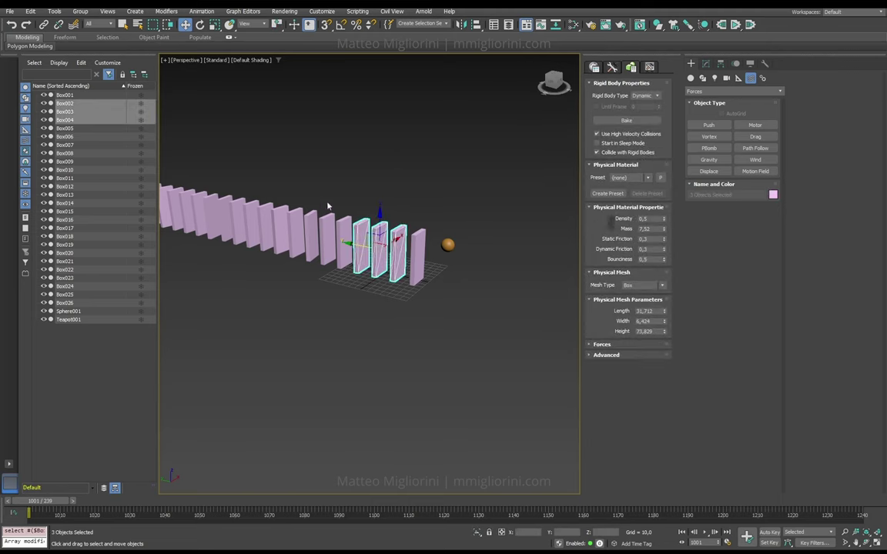
drag(331, 189, 275, 380)
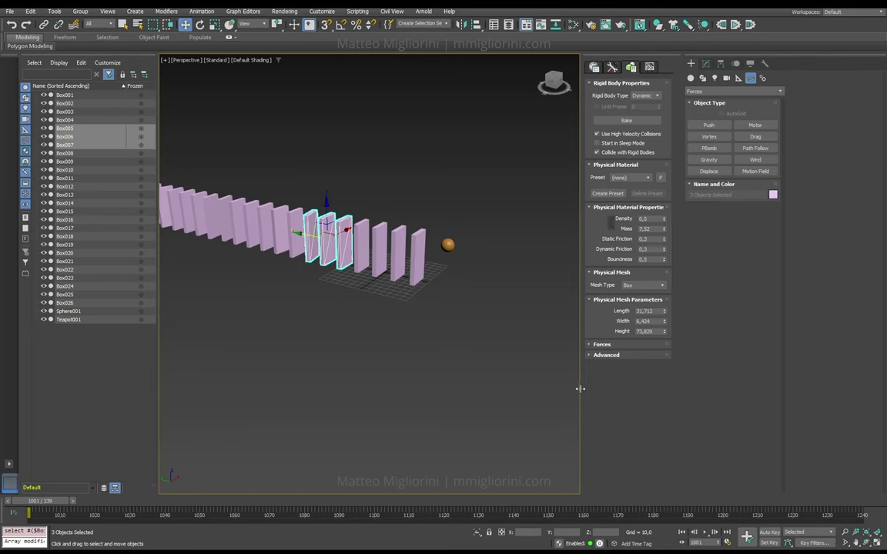
click(462, 370)
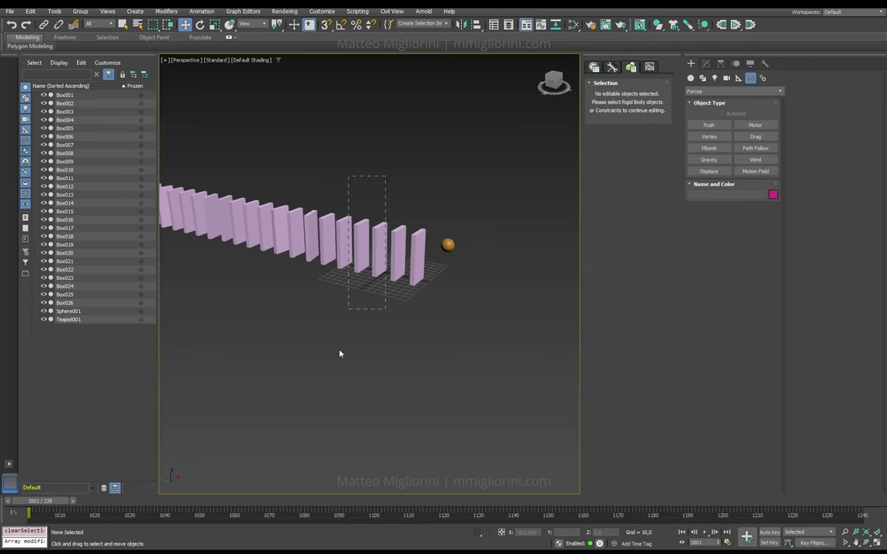
drag(340, 354, 389, 223)
click(649, 67)
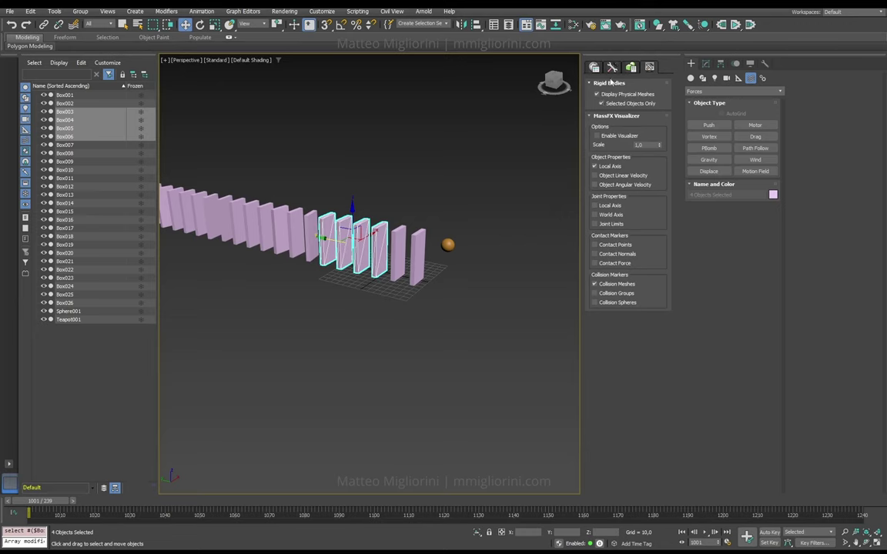
Turn on Selected Objects Only for three middle dominoes and zoom to them.
click(462, 292)
drag(397, 204, 324, 306)
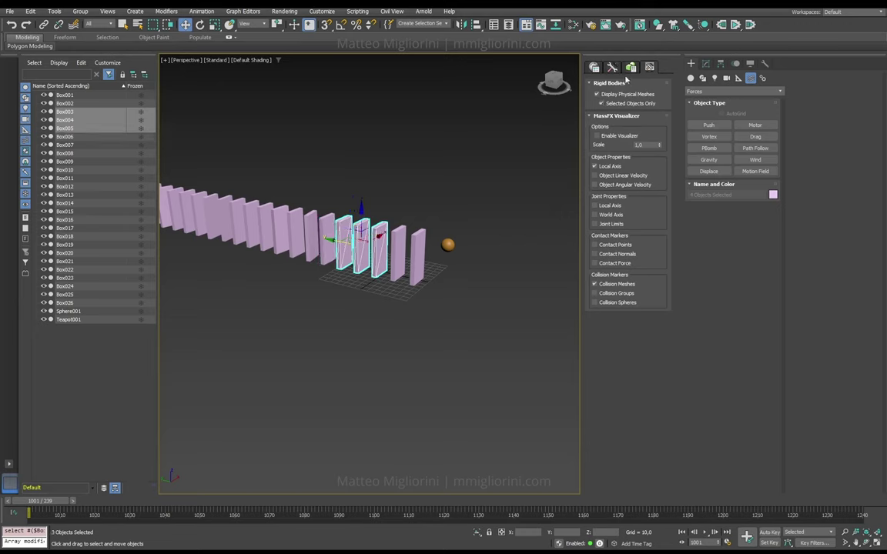
click(601, 102)
key(z)
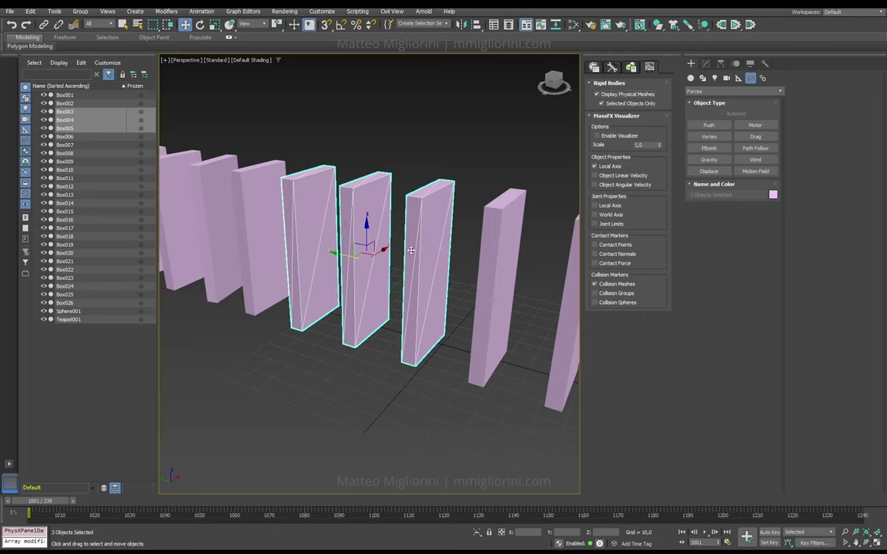
scroll(445, 259, down, 10)
scroll(229, 240, up, 2)
click(297, 216)
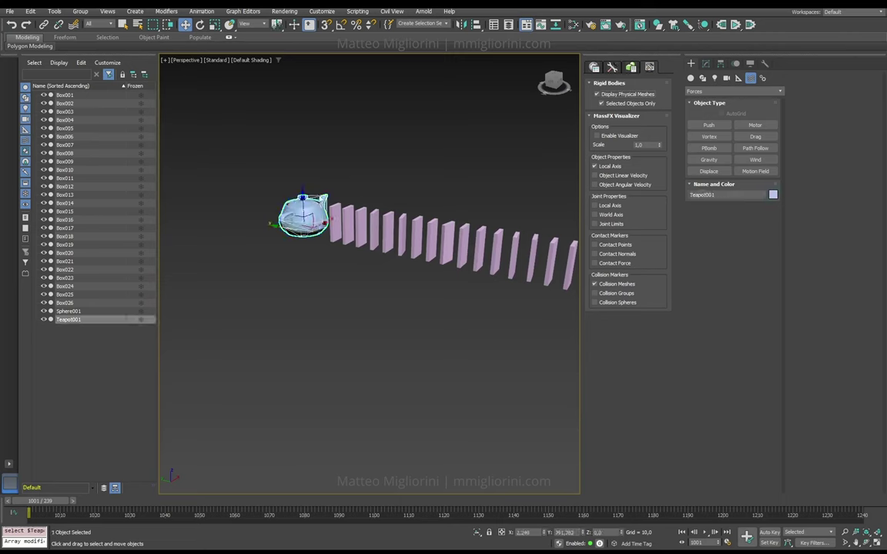
key(z)
scroll(345, 224, up, 2)
scroll(345, 219, down, 3)
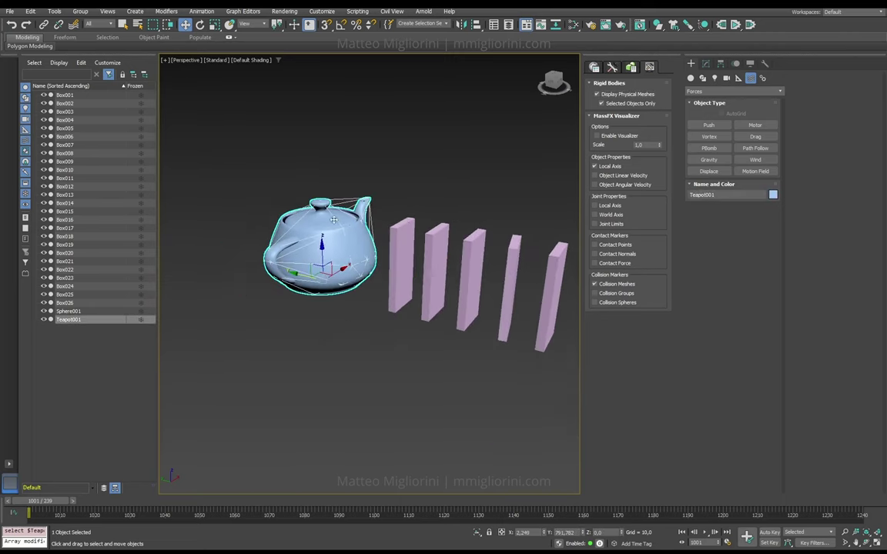
scroll(346, 208, up, 6)
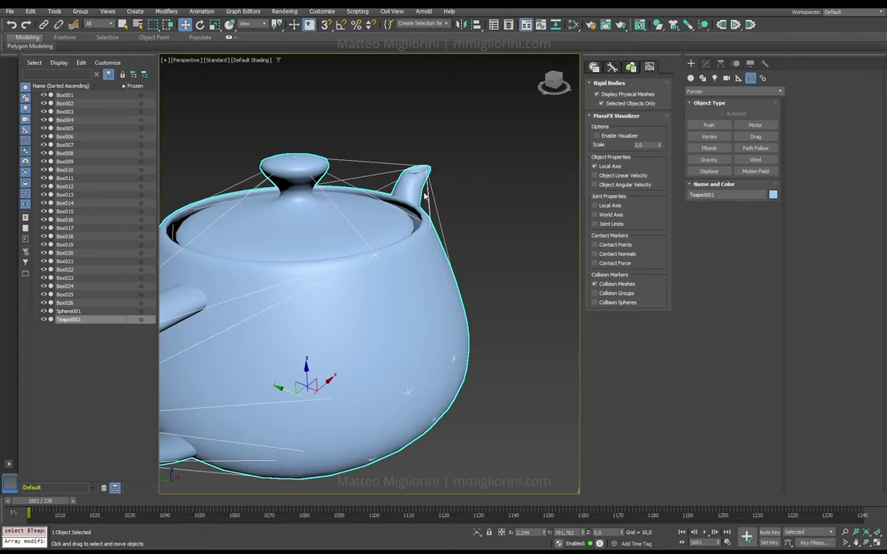
scroll(358, 242, down, 6)
scroll(358, 243, up, 5)
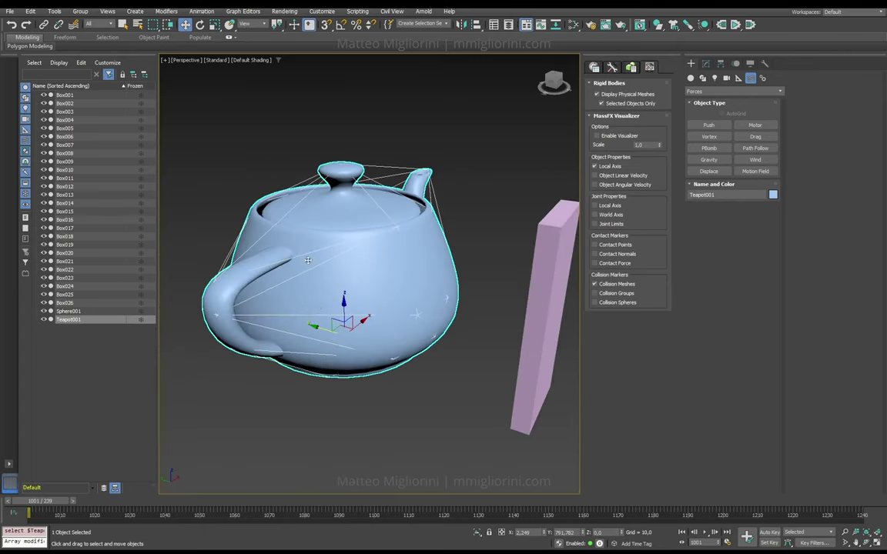
scroll(358, 243, down, 3)
scroll(358, 242, down, 5)
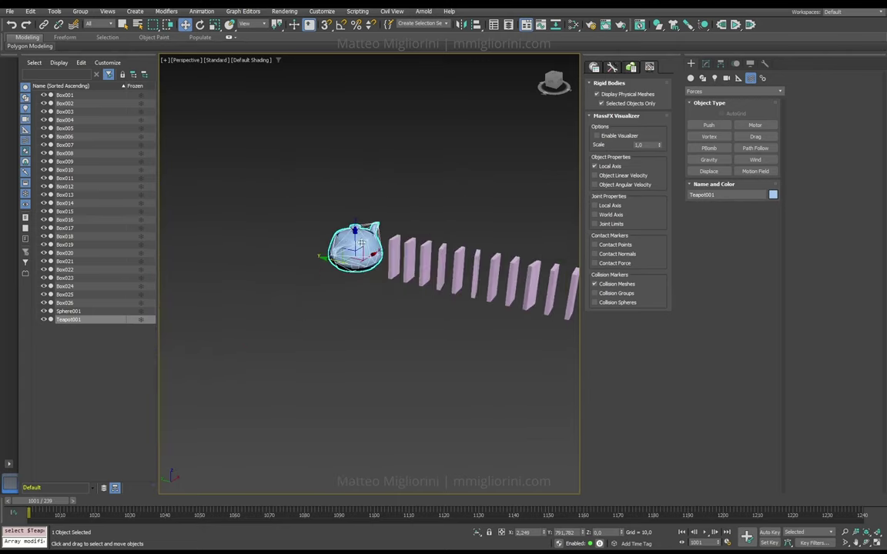
alt+middle_drag(360, 243, 443, 312)
scroll(427, 332, up, 4)
click(430, 329)
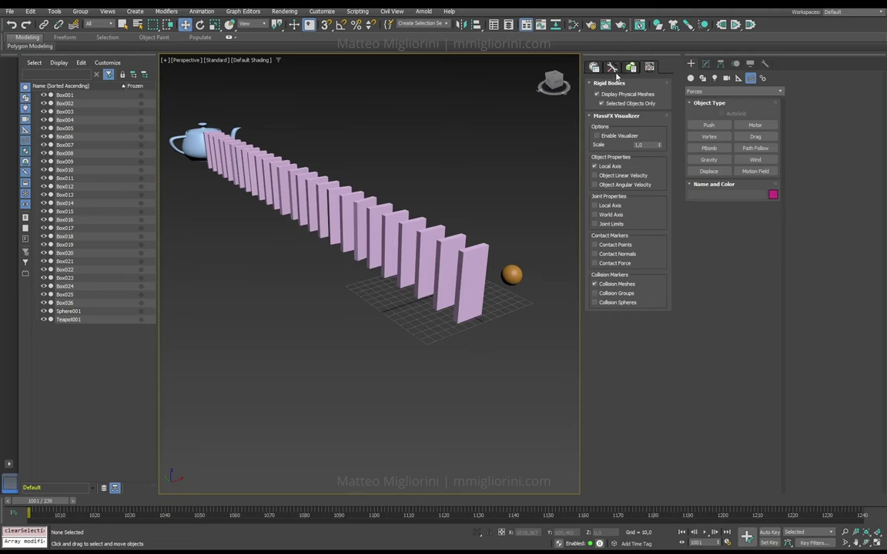
Show MassFX Simulation Tools, widen the viewport, and orbit to an overhead view of the dominoes.
click(612, 67)
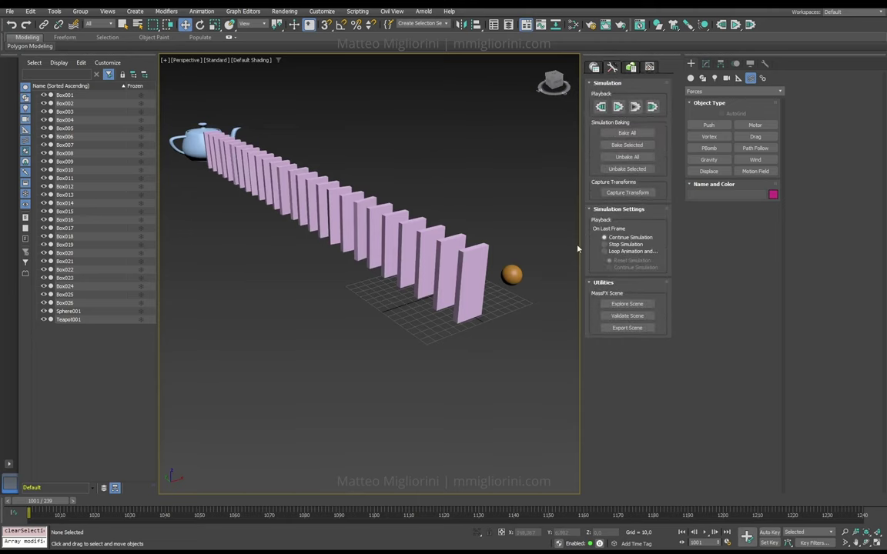
drag(582, 250, 751, 253)
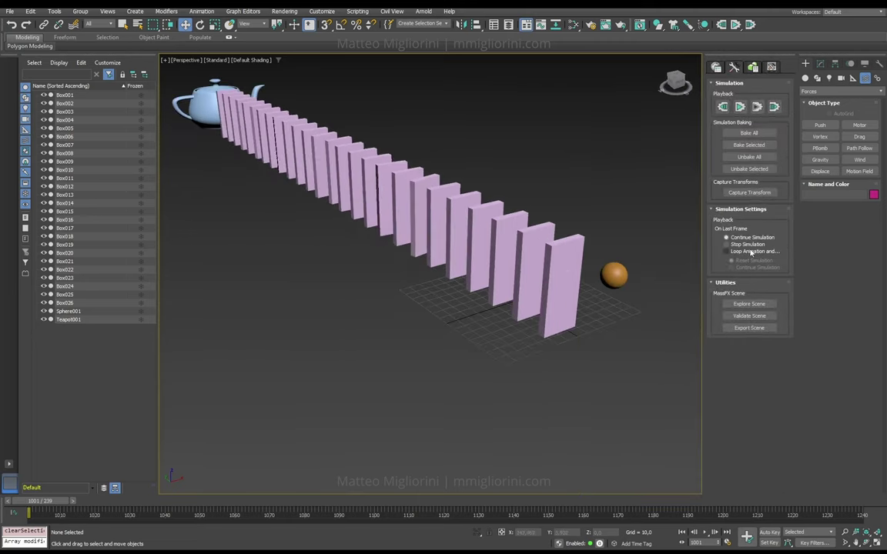
alt+middle_drag(554, 128, 566, 157)
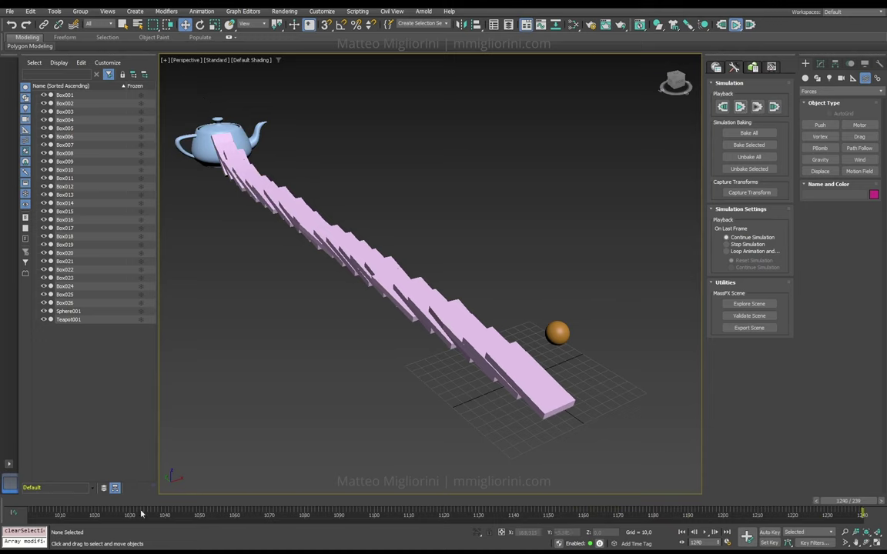
Set On Last Frame to Loop Animation with Reset Simulation, run it, then reset the dominoes.
click(859, 510)
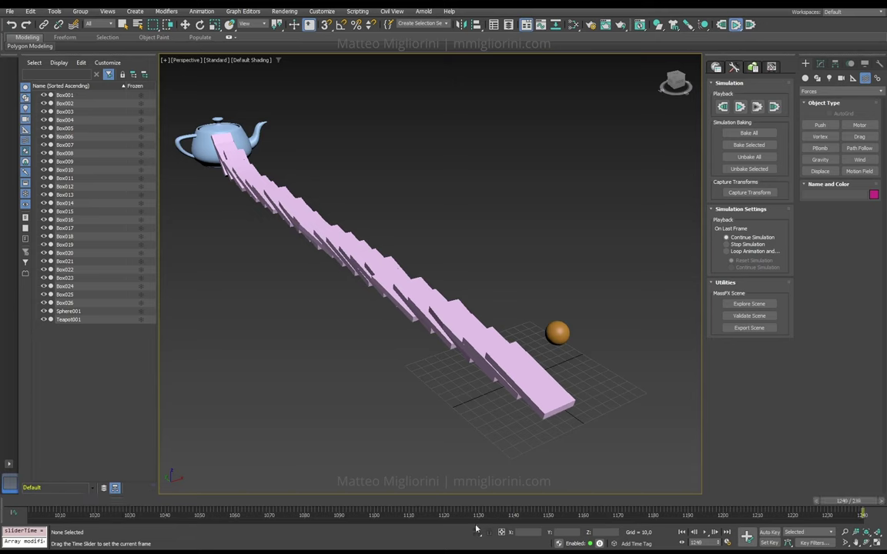
key(w)
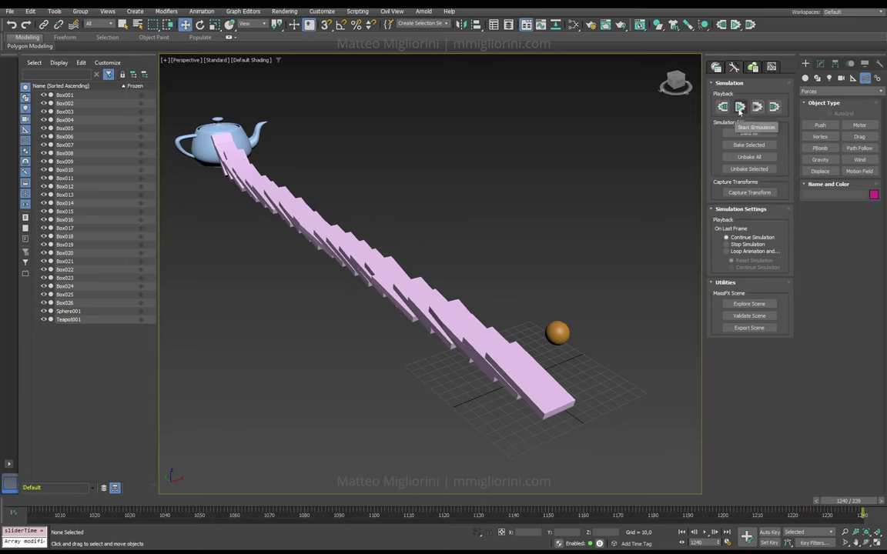
click(747, 254)
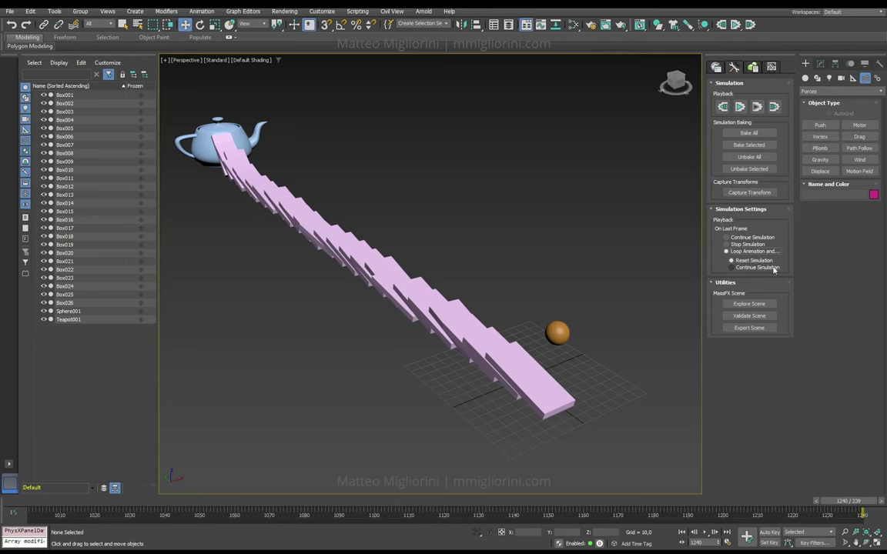
click(740, 107)
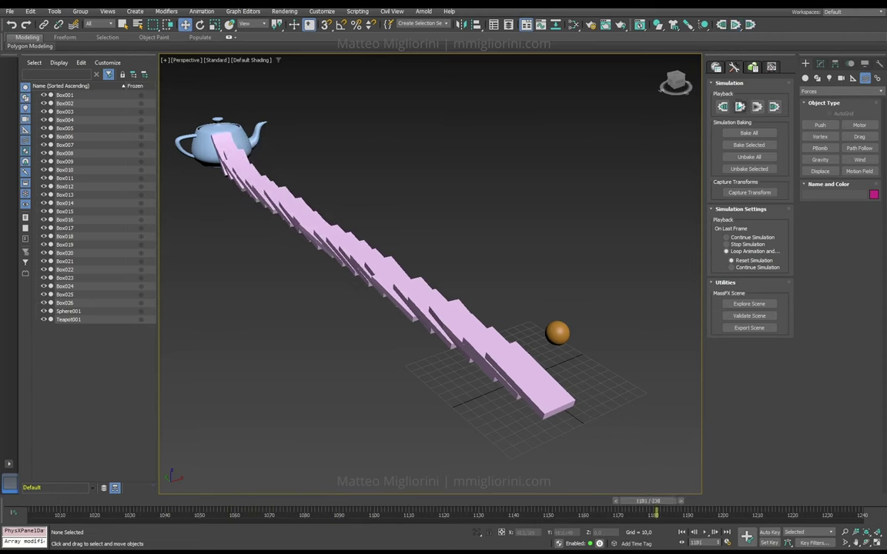
click(723, 106)
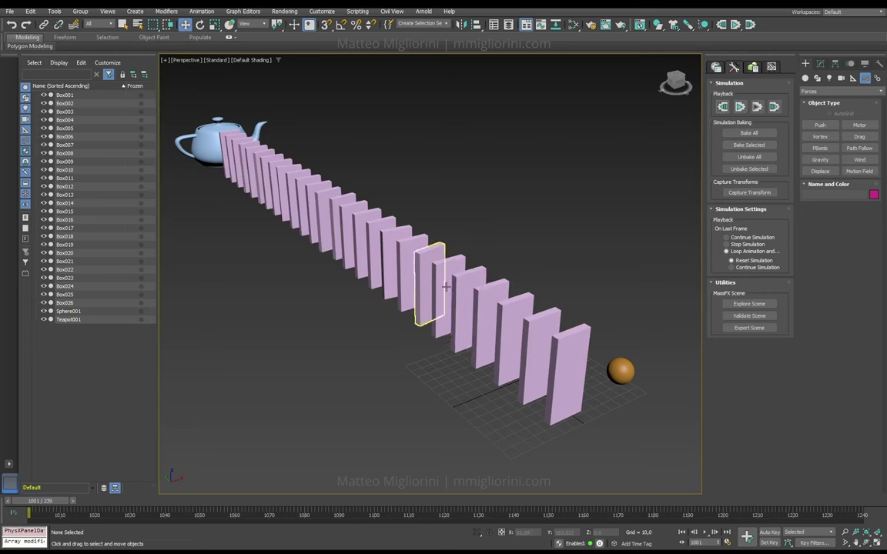
Select four scattered dominoes and set their rigid-body Mass to 2,0.
drag(438, 252, 439, 253)
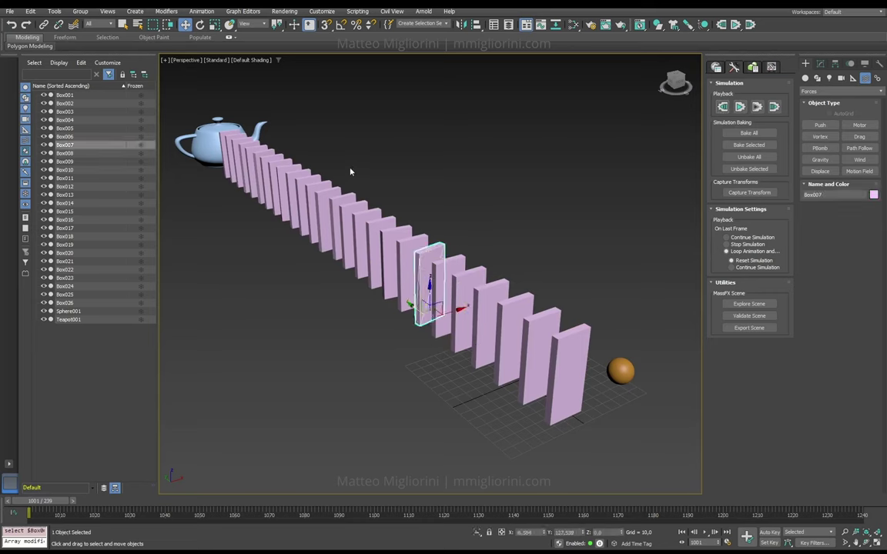
ctrl+click(310, 202)
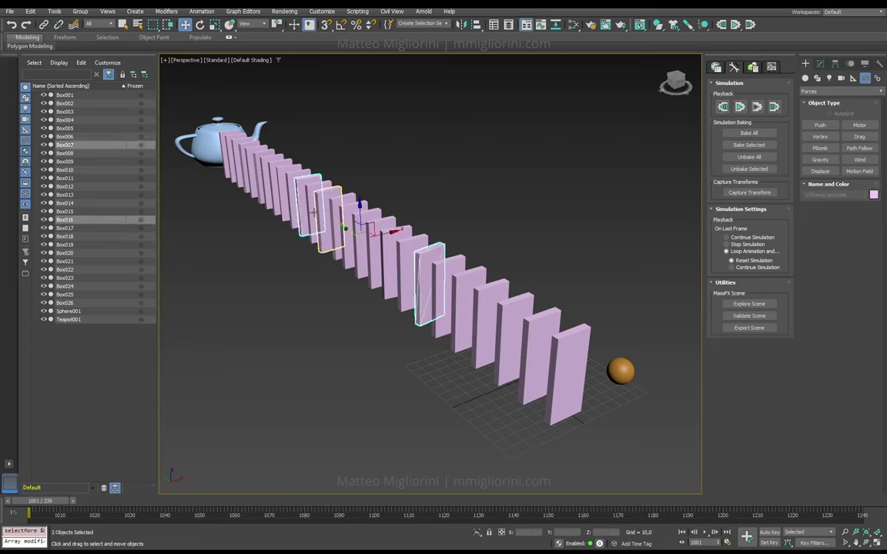
ctrl+click(264, 174)
ctrl+click(550, 341)
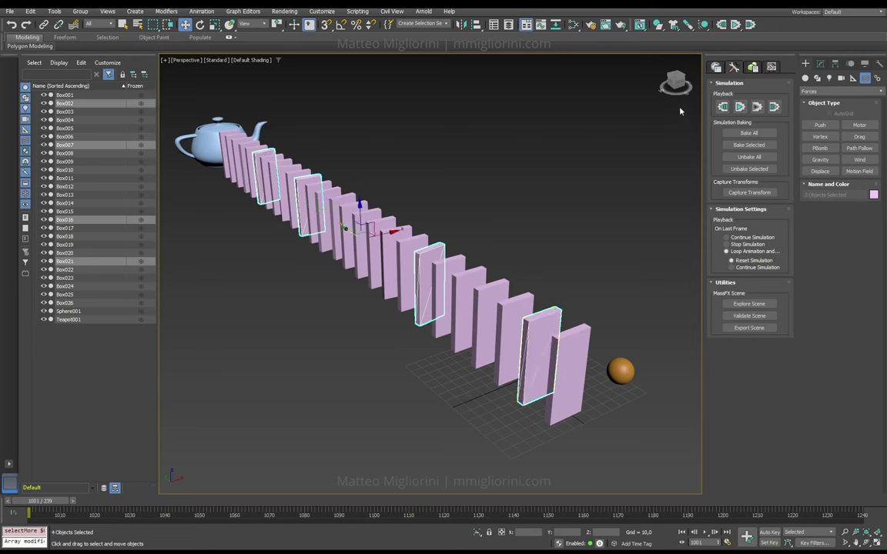
right_click(647, 308)
click(701, 421)
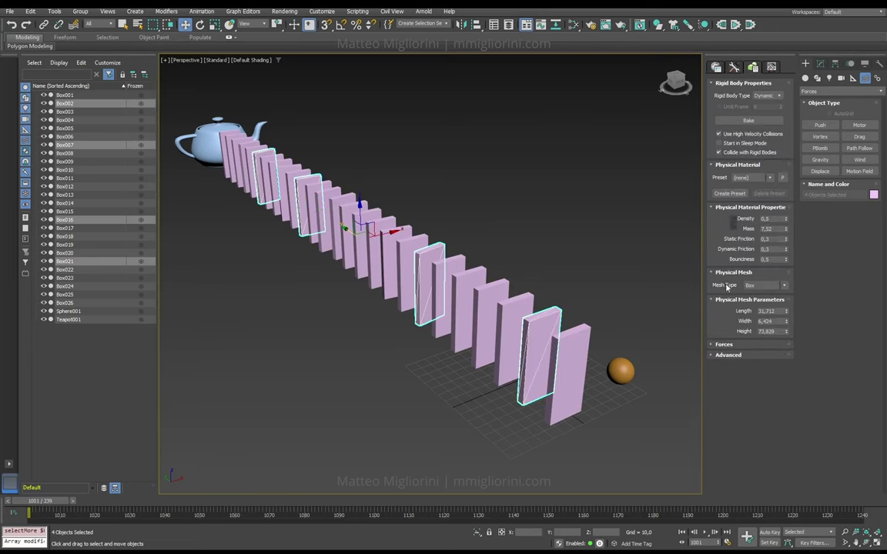
click(770, 229)
click(820, 63)
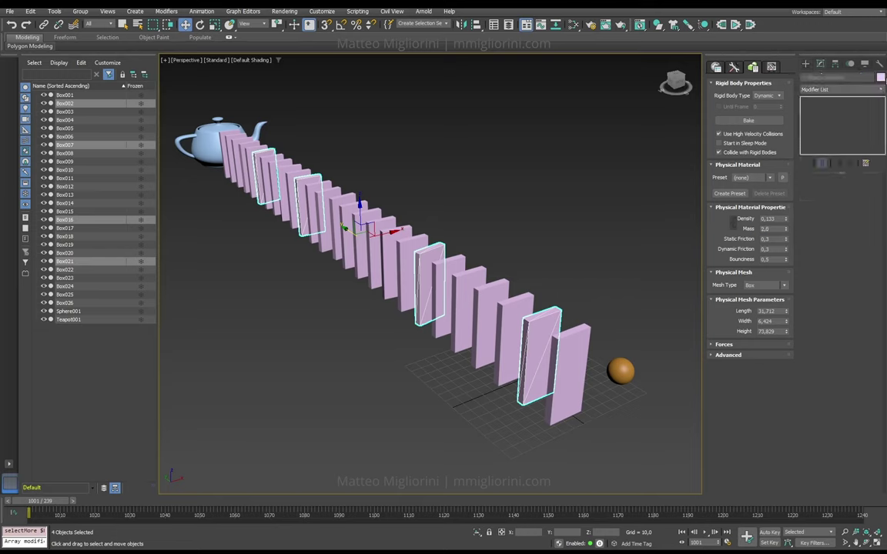
Colour the four lighter dominoes green, then clear the selection.
click(881, 77)
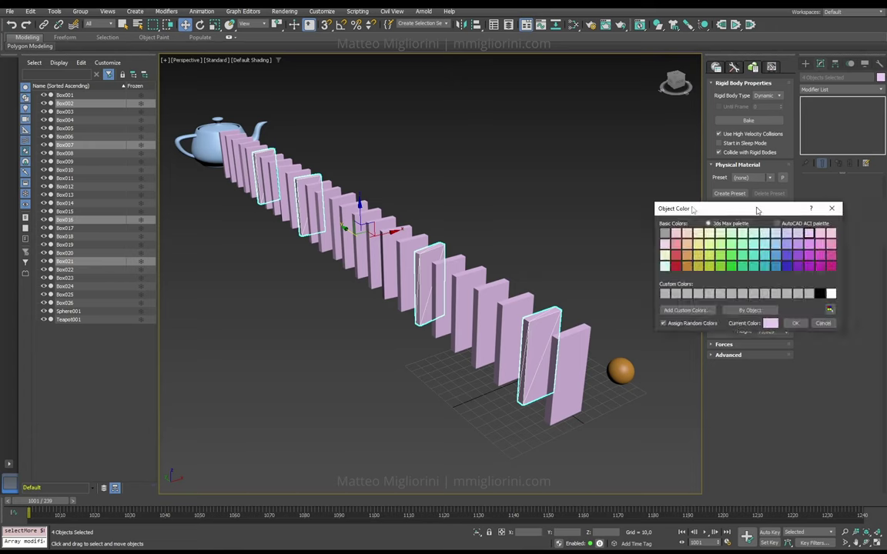
click(583, 231)
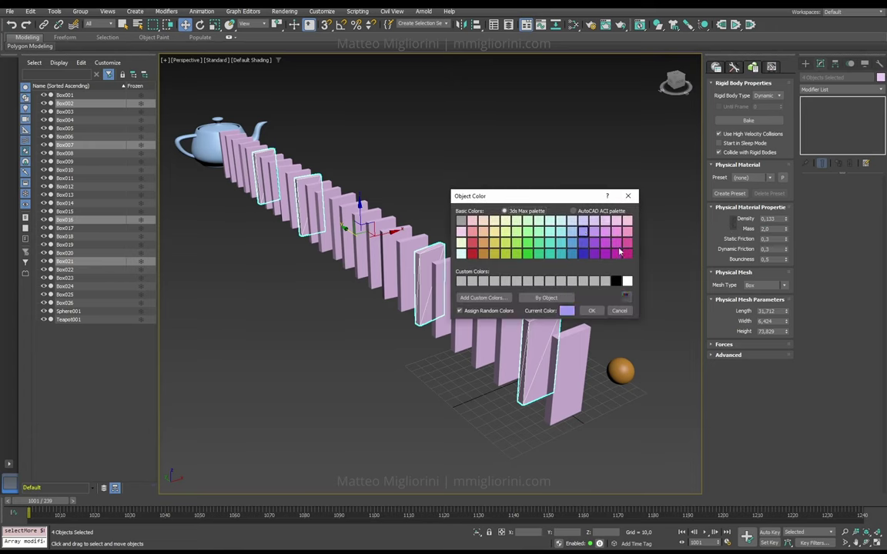
click(616, 242)
click(538, 253)
click(592, 310)
click(417, 377)
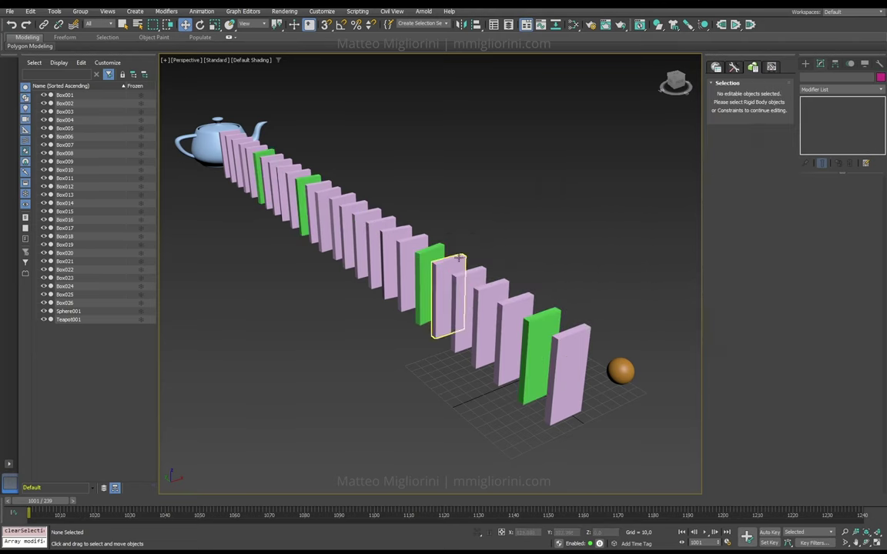
Select six more dominoes, starting with Box011, and set their Mass to 10,0.
click(358, 237)
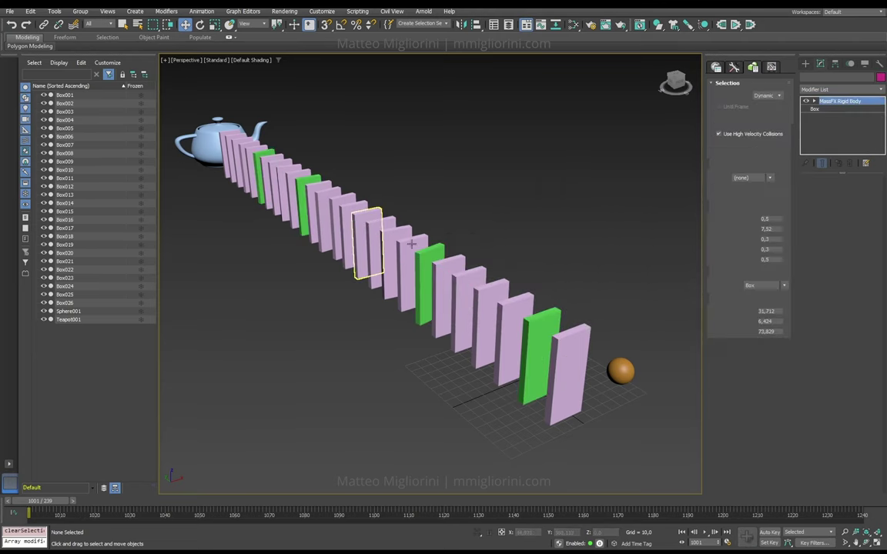
ctrl+click(245, 158)
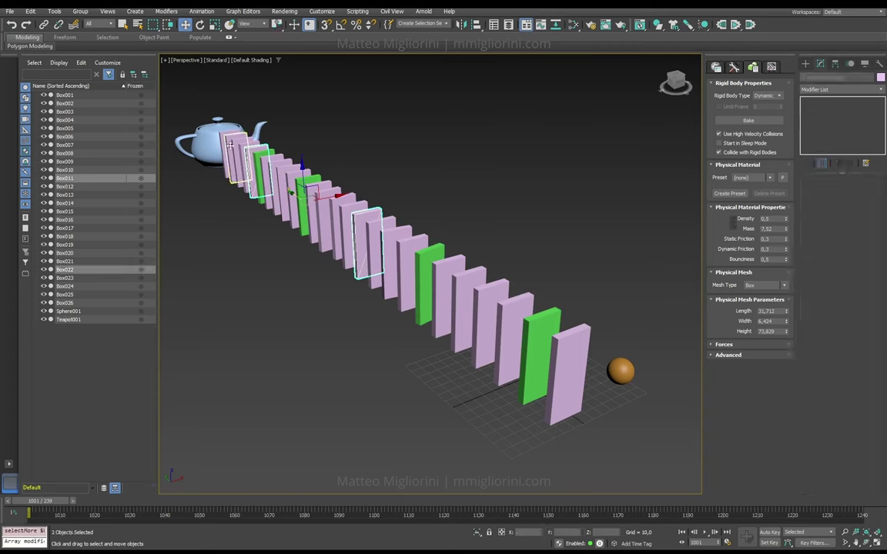
ctrl+click(307, 202)
ctrl+click(322, 212)
ctrl+click(514, 339)
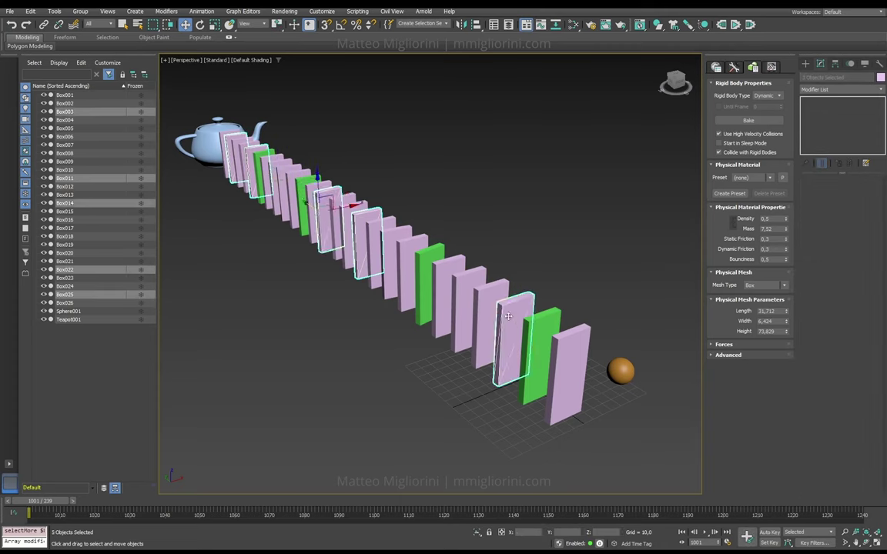
ctrl+click(492, 308)
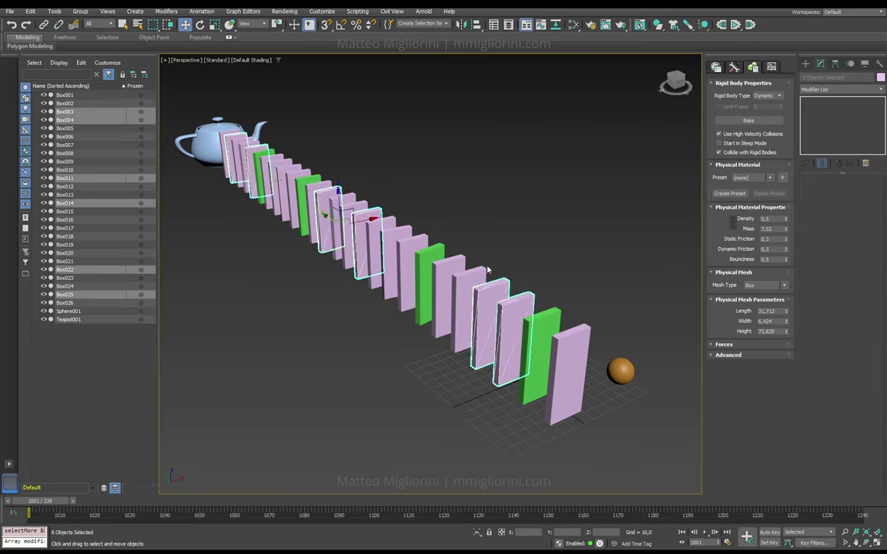
double_click(778, 228)
Colour the six dominoes blue-violet, deselect them, and bring up the MassFX simulation tools.
click(880, 79)
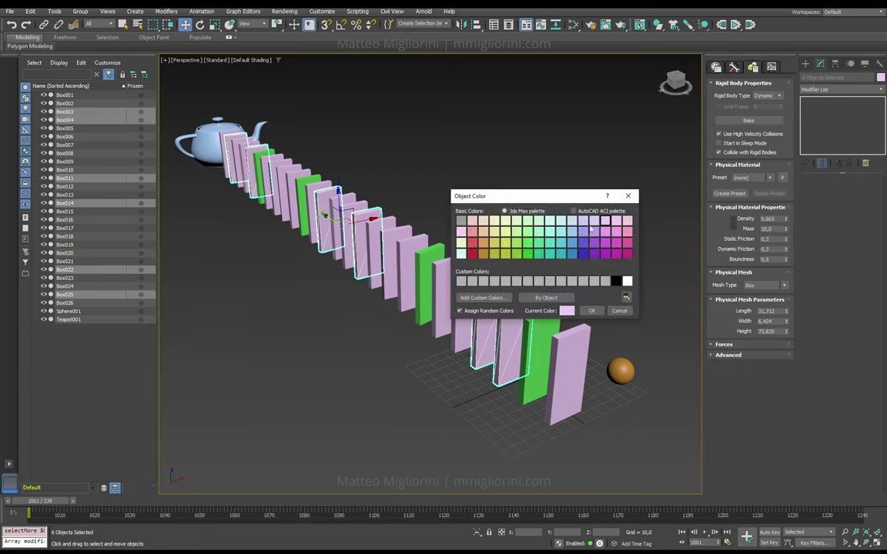
click(584, 244)
click(592, 311)
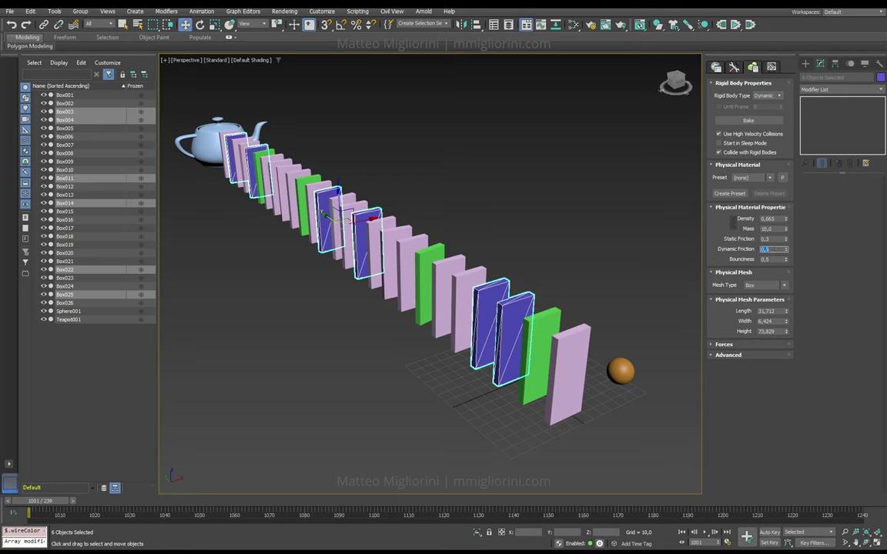
click(554, 217)
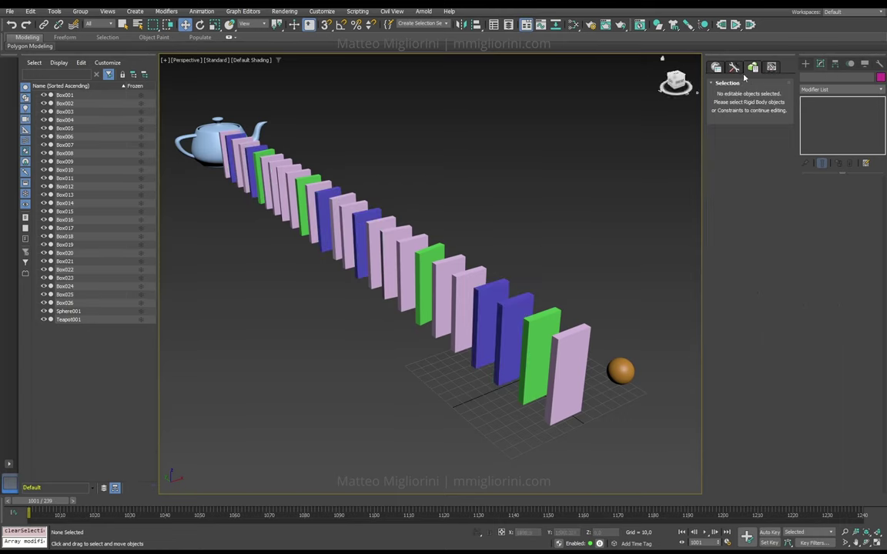
click(716, 67)
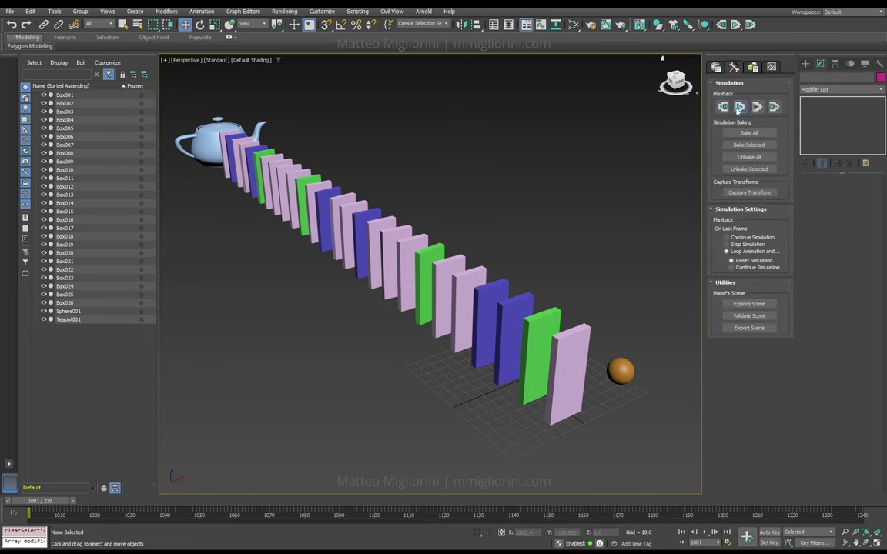
Start the MassFX domino simulation with the / shortcut.
key(slash)
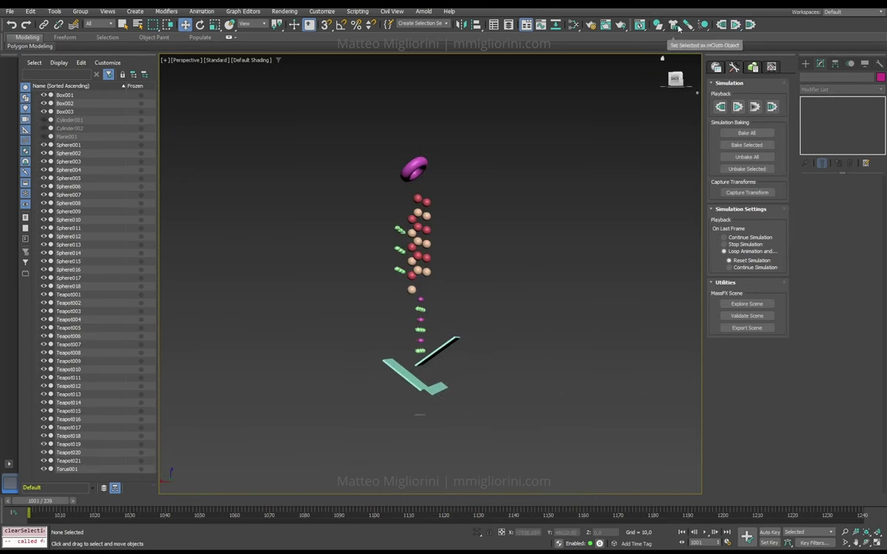
drag(484, 136, 402, 177)
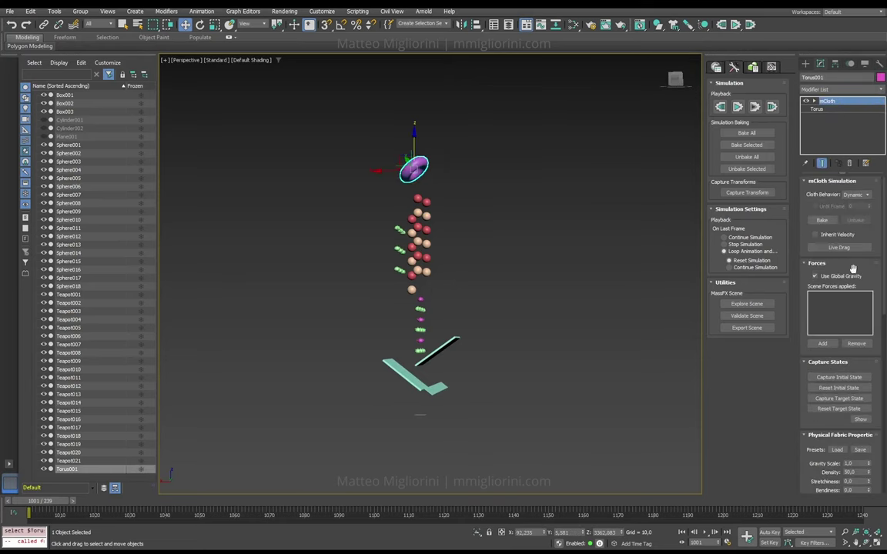
scroll(843, 351, down, 1)
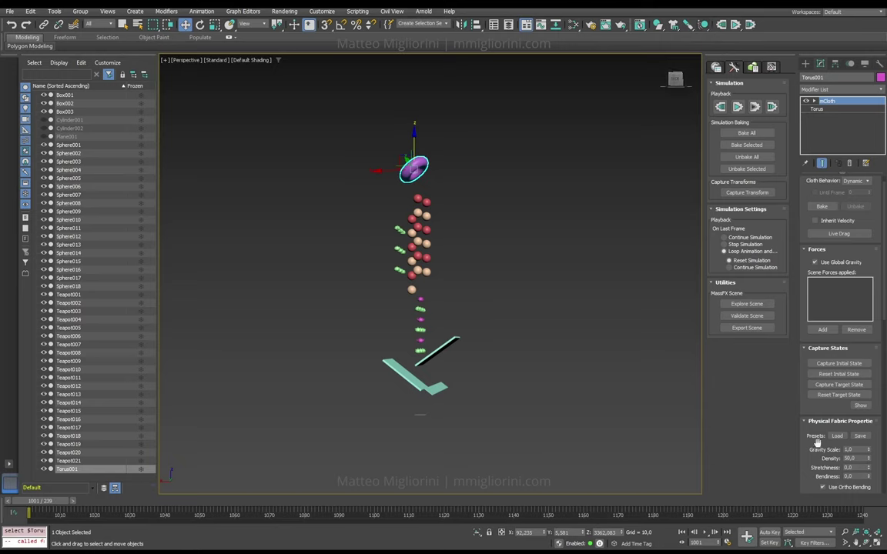
scroll(835, 423, down, 3)
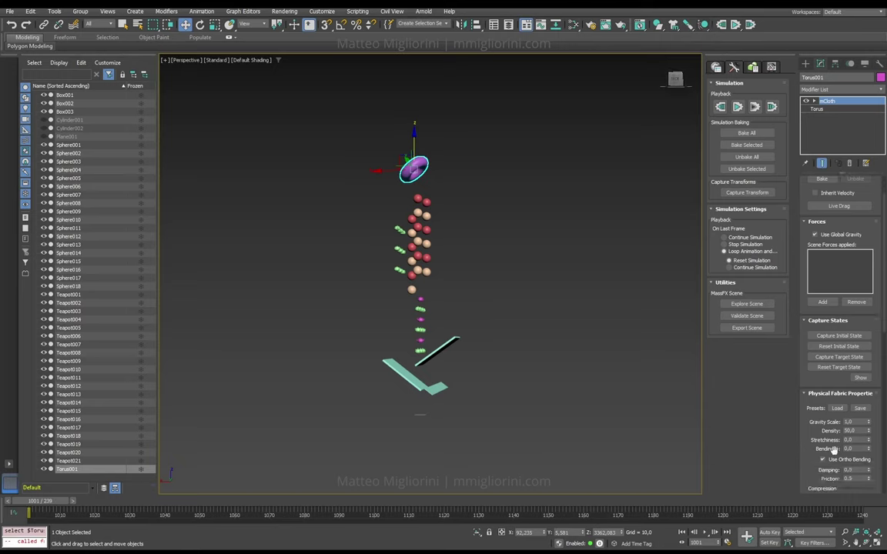
scroll(836, 446, down, 6)
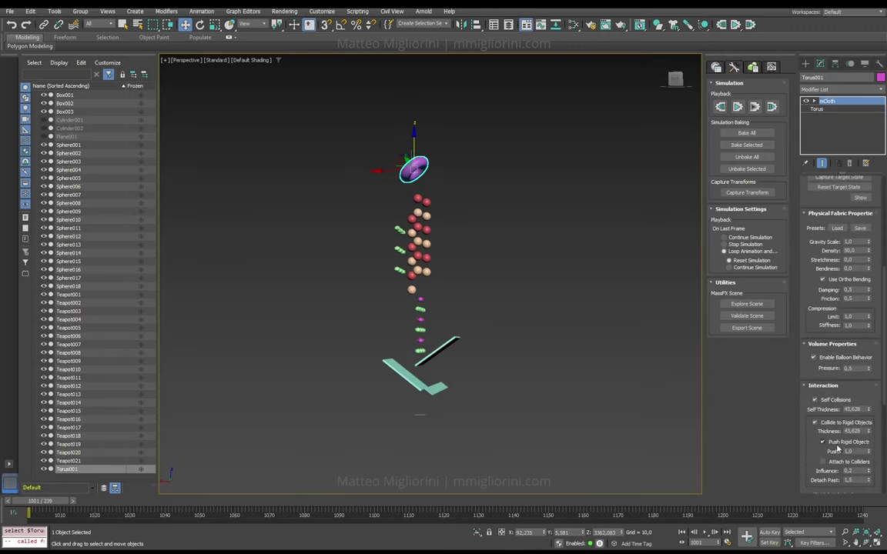
scroll(838, 450, down, 2)
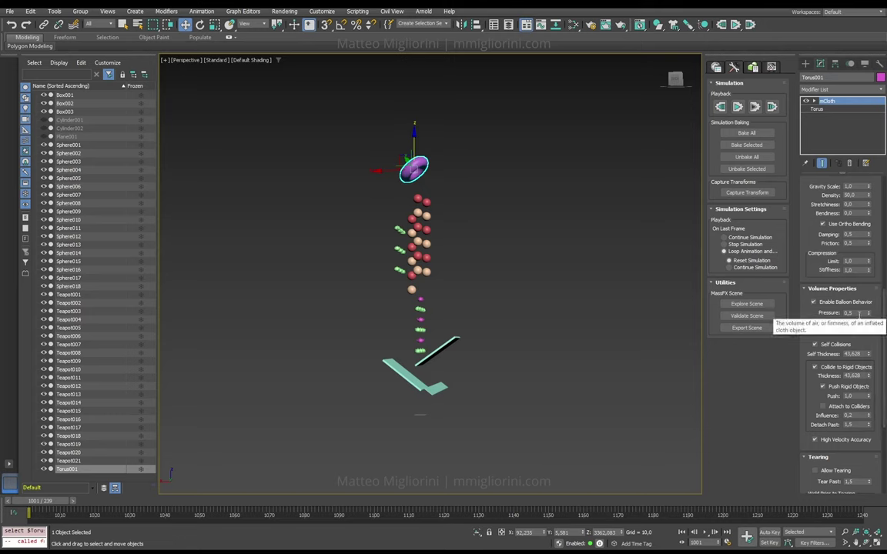
Deselect the torus, orbit around the stack, and scrub the timeline to preview the scene.
click(470, 320)
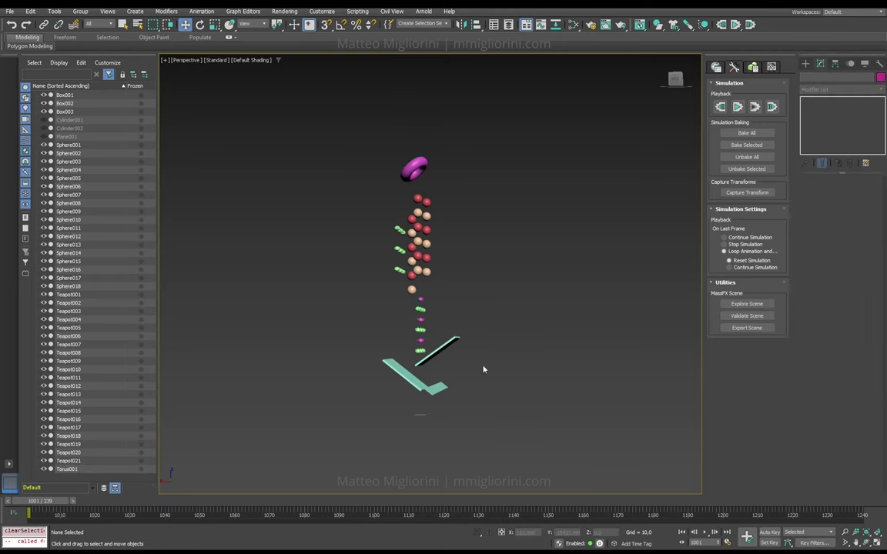
scroll(427, 347, up, 3)
scroll(451, 354, down, 3)
alt+middle_drag(450, 354, 405, 394)
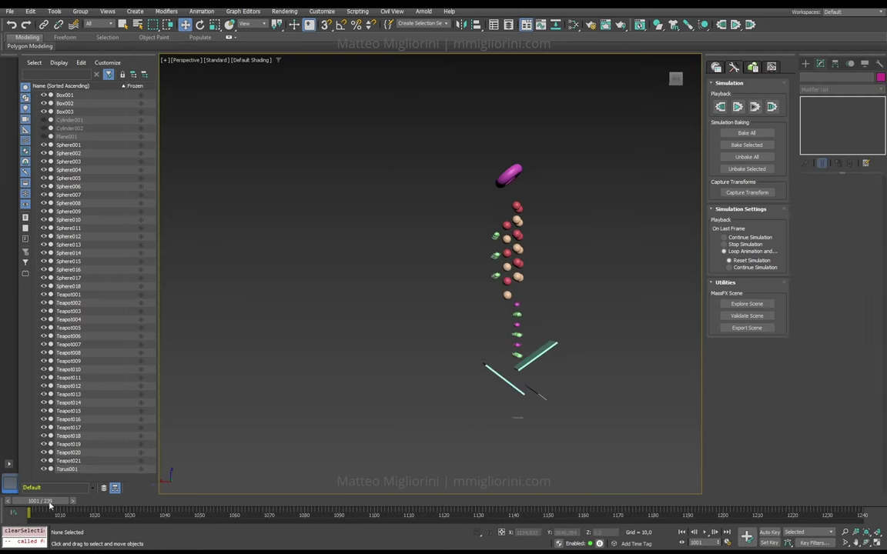
drag(50, 505, 471, 502)
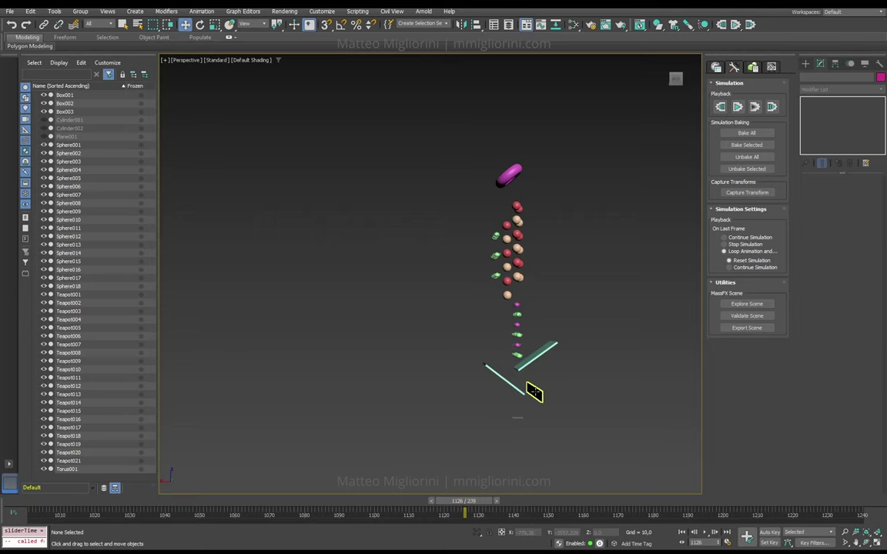
drag(470, 497, 31, 501)
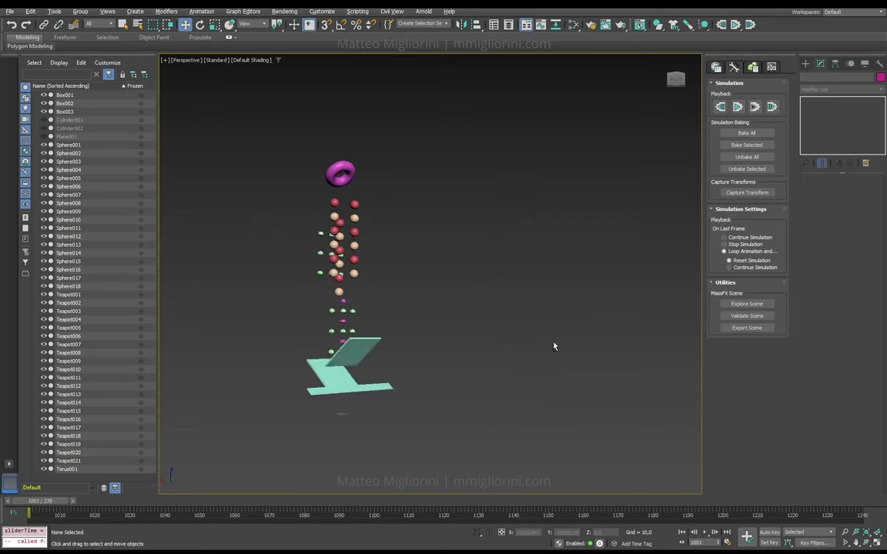
Reframe the view on the ramps and start the physics simulation.
right_click(476, 359)
scroll(462, 339, up, 5)
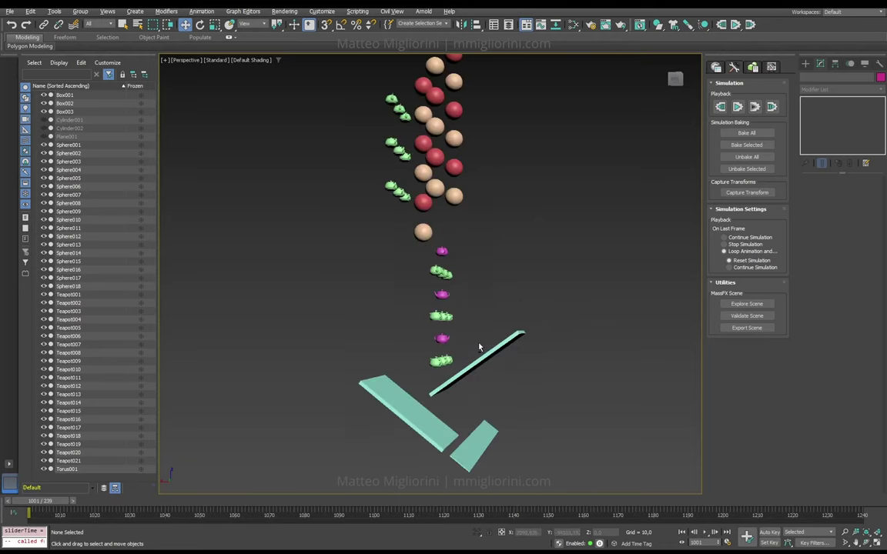
mouse_move(477, 340)
alt+middle_down()
mouse_move(481, 321)
mouse_move(481, 328)
alt+middle_up()
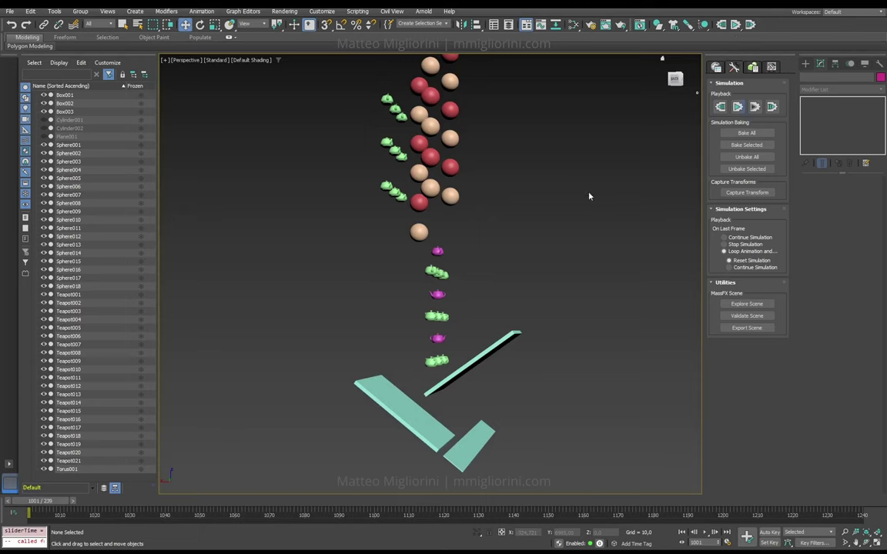
key(/)
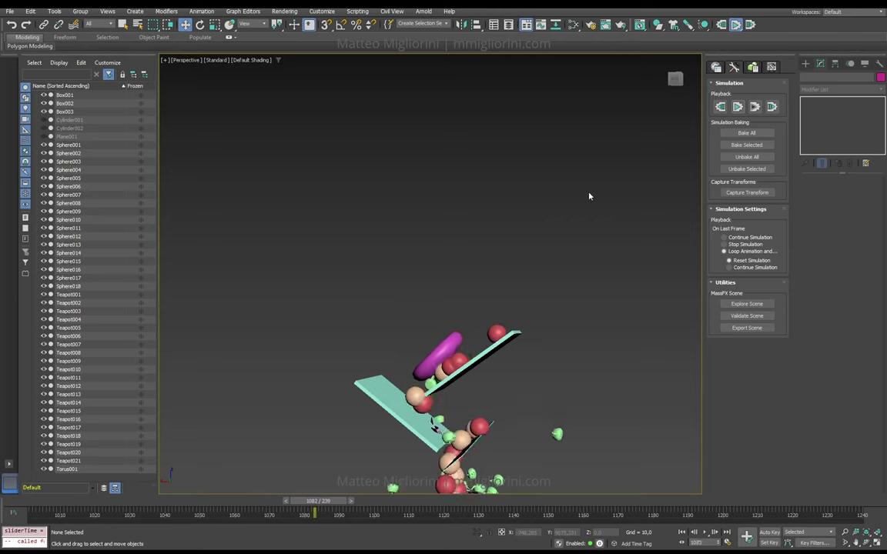
mouse_move(532, 379)
alt+middle_down()
mouse_move(525, 362)
mouse_move(533, 377)
mouse_move(530, 369)
alt+middle_up()
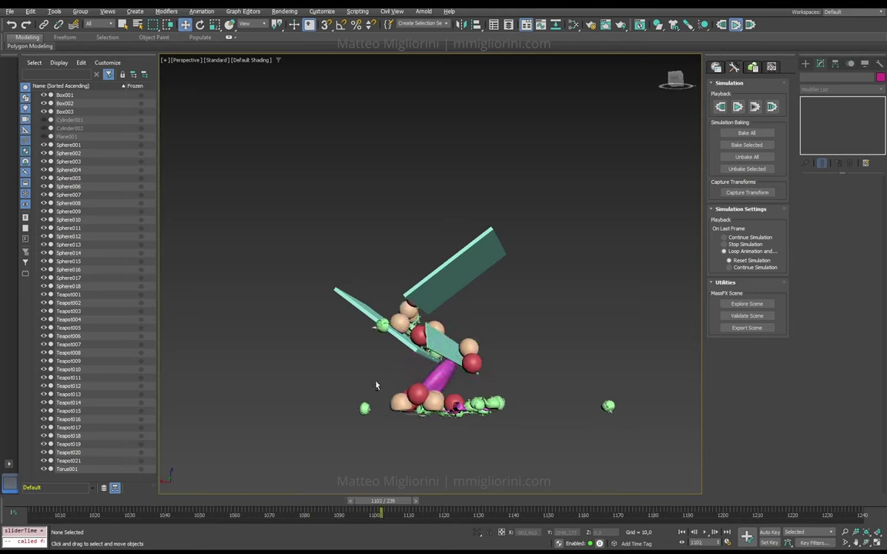
alt+middle_drag(394, 382, 401, 369)
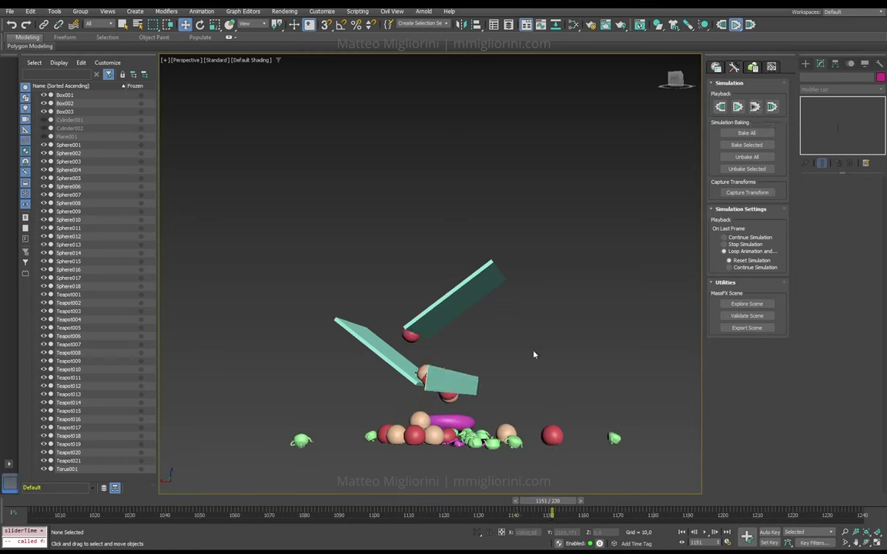
Reset the MassFX simulation to its start and select the mCloth torus.
click(756, 107)
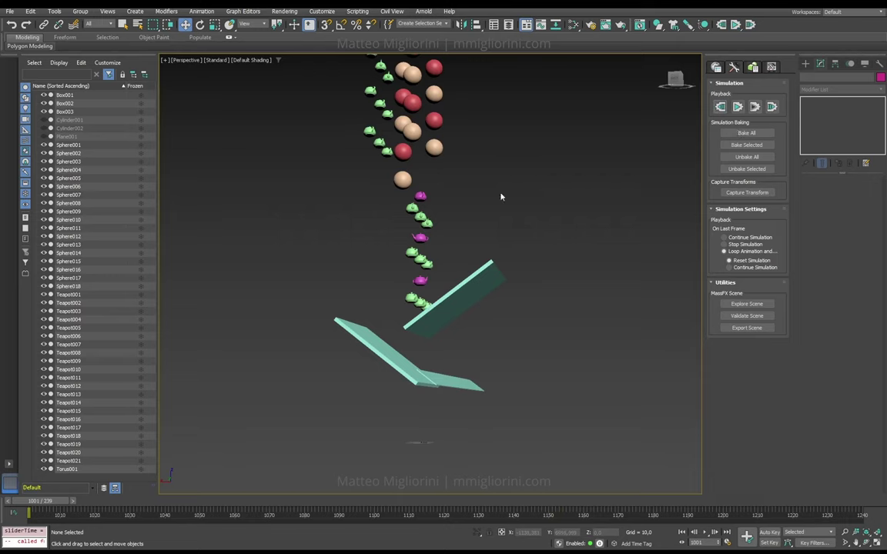
alt+middle_drag(501, 196, 520, 140)
drag(520, 140, 416, 105)
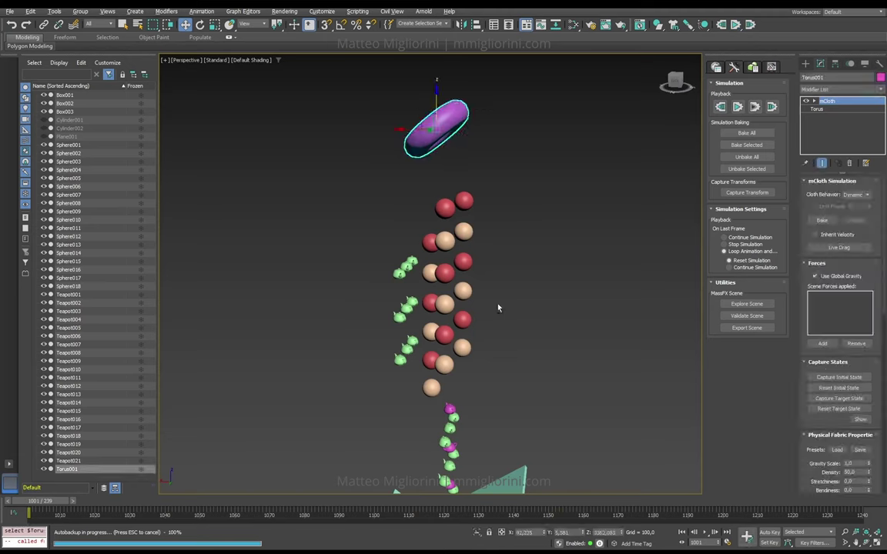
alt+middle_drag(447, 274, 484, 267)
Select Torus001, Sphere015, Sphere016, Teapot021 and Teapot006 together.
click(468, 267)
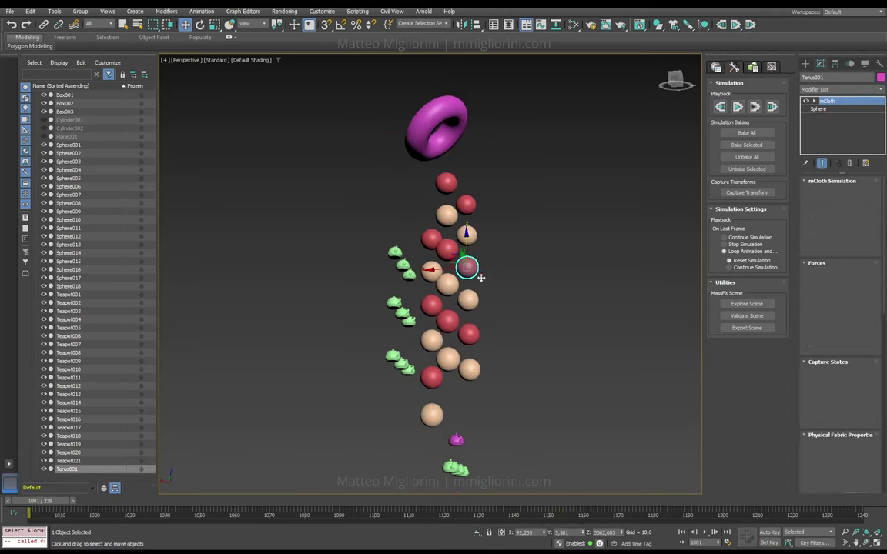
ctrl+click(468, 301)
ctrl+click(446, 104)
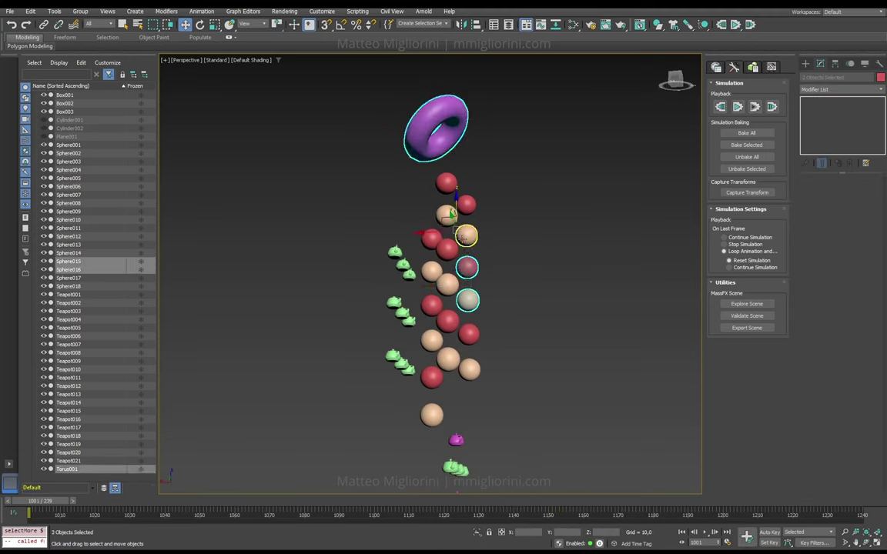
ctrl+click(408, 273)
ctrl+click(457, 439)
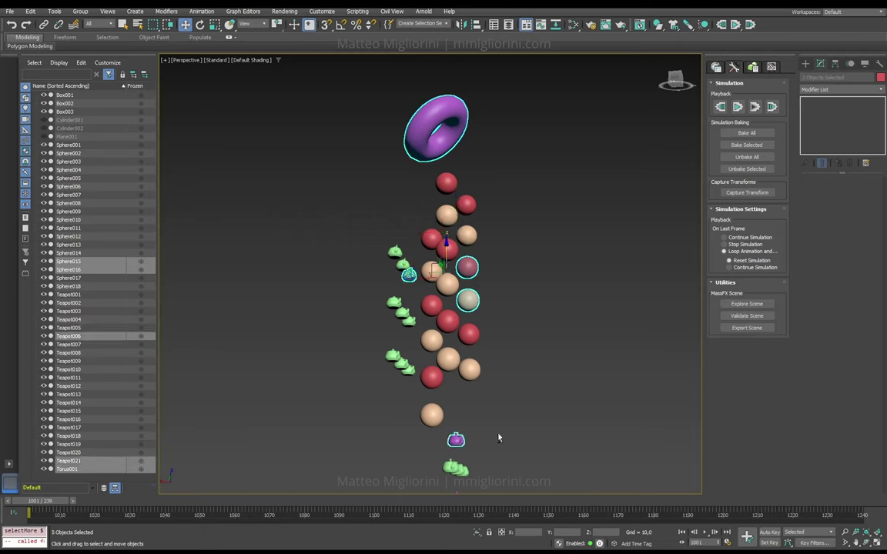
alt+middle_drag(496, 437, 539, 354)
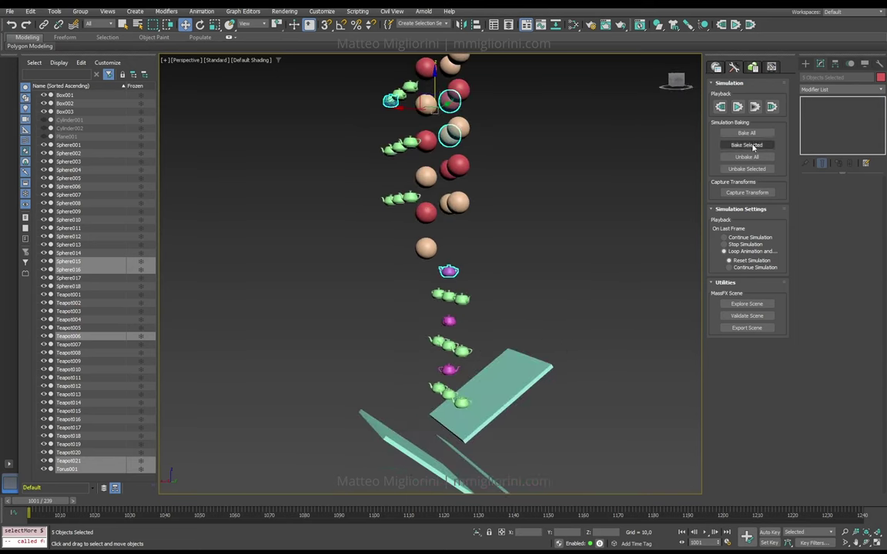
Bake the MassFX simulation for the five selected objects with Bake Selected.
click(747, 144)
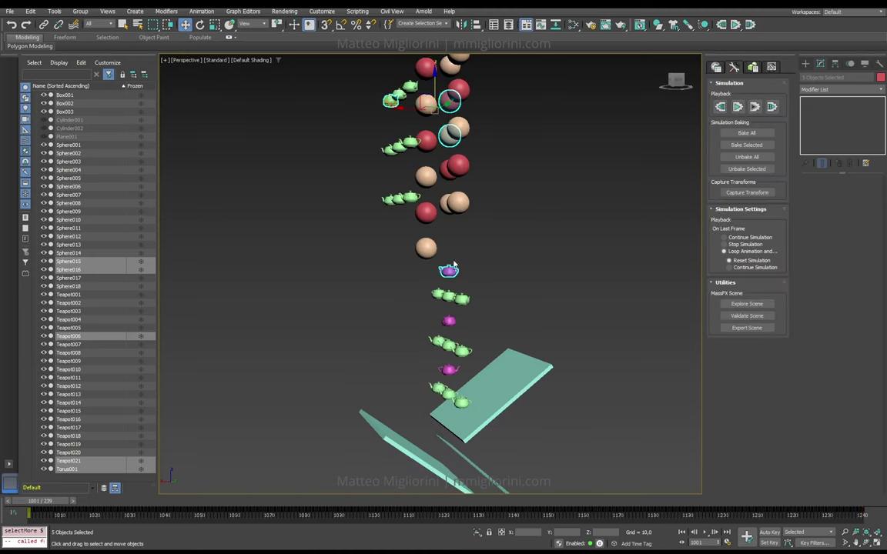
ctrl+click(508, 377)
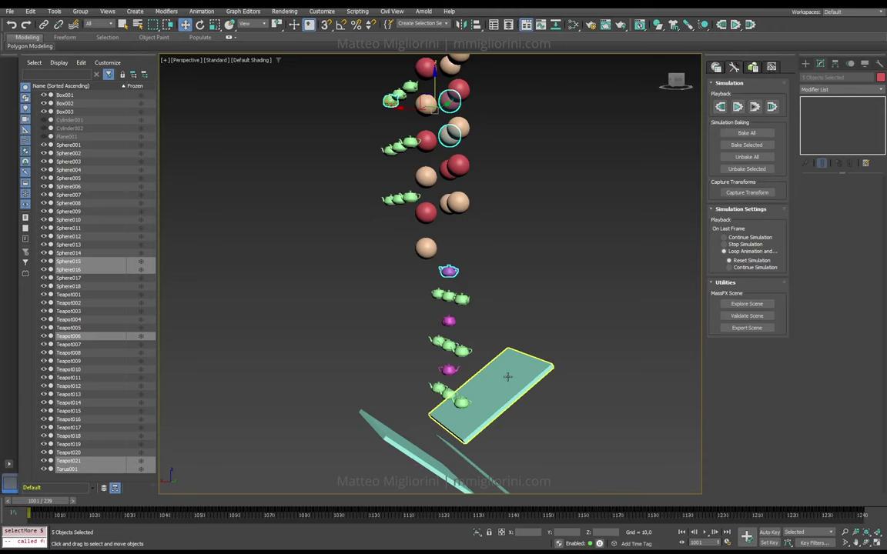
ctrl+click(416, 446)
ctrl+click(473, 460)
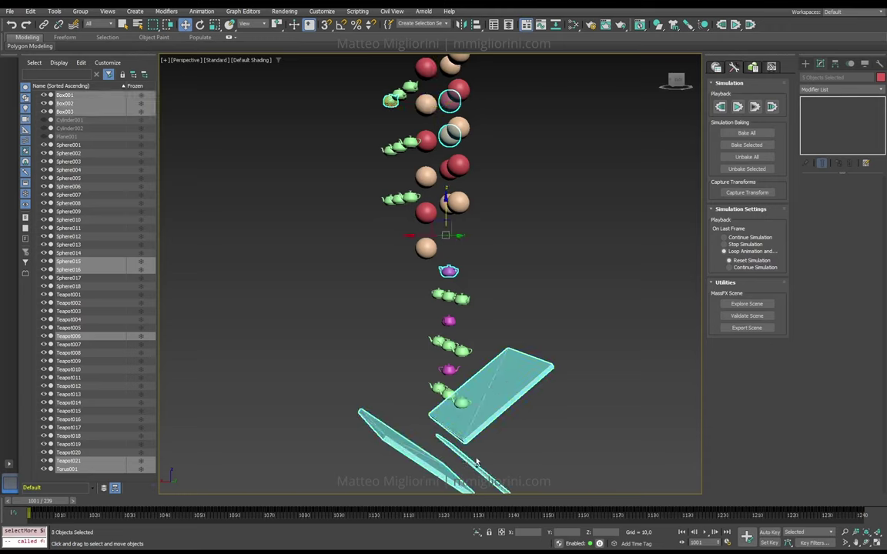
scroll(476, 462, down, 5)
alt+middle_drag(477, 462, 474, 350)
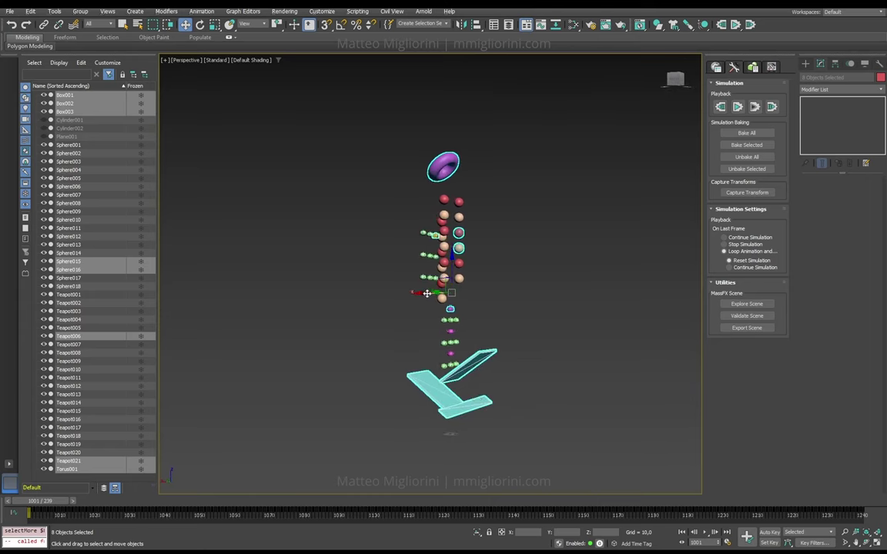
drag(425, 293, 591, 315)
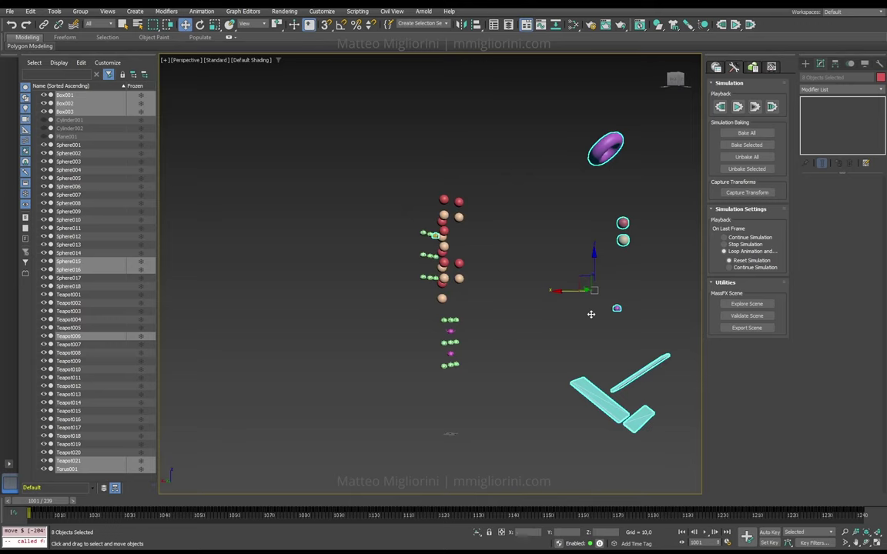
key(ctrl+z)
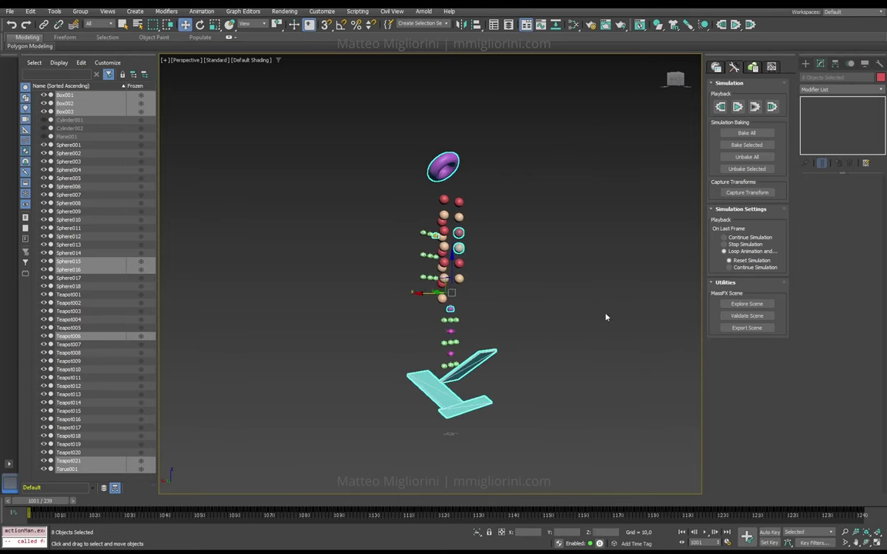
click(606, 316)
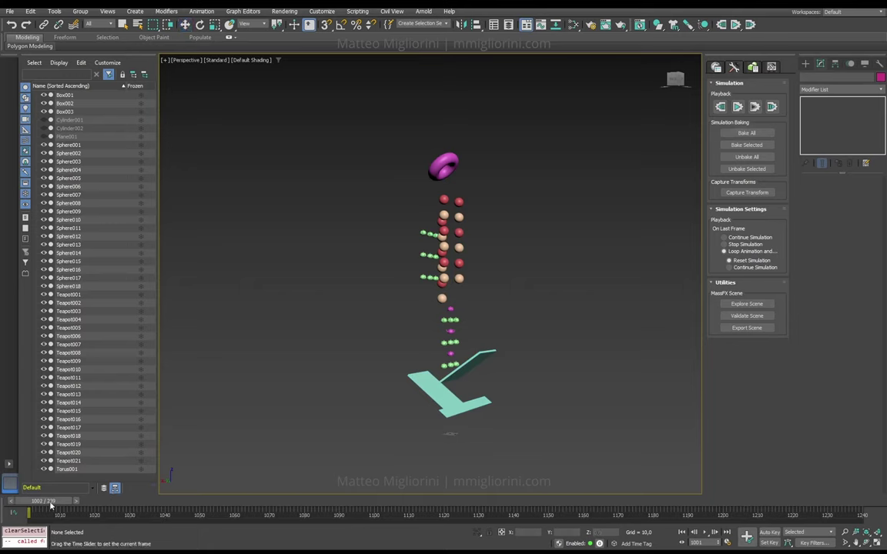
Scrub the timeline, then select the unbaked spheres and teapots, excluding the slanted ramp.
drag(61, 509, 516, 366)
drag(481, 170, 383, 291)
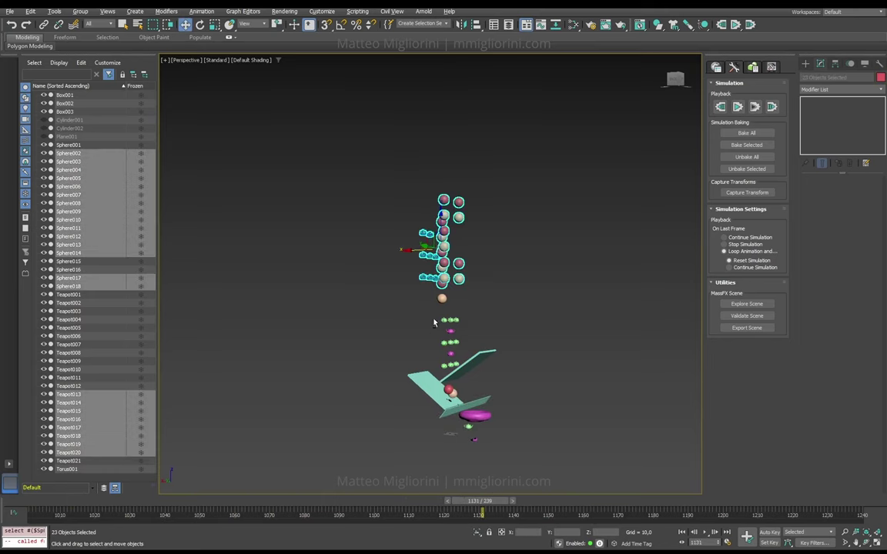
alt+middle_drag(435, 324, 450, 321)
mouse_move(420, 271)
mouse_down()
mouse_move(465, 367)
mouse_move(482, 372)
mouse_up()
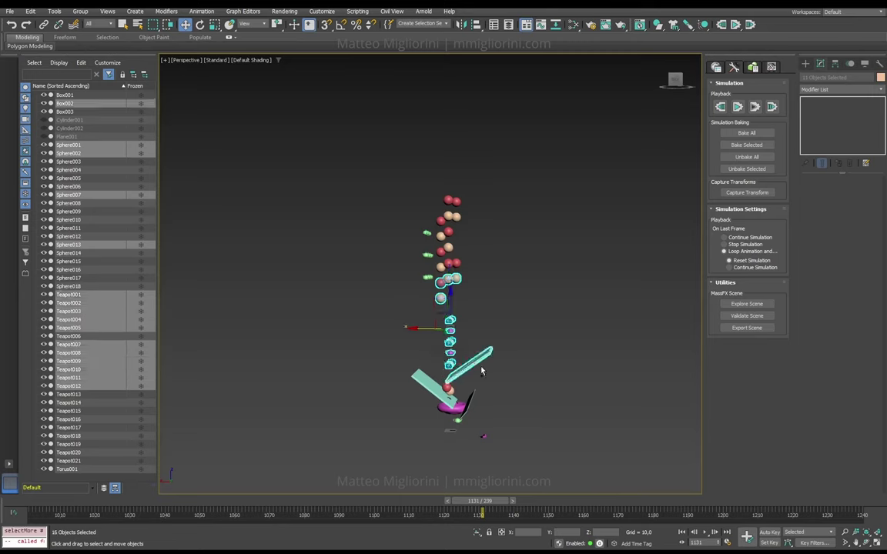
alt+click(488, 353)
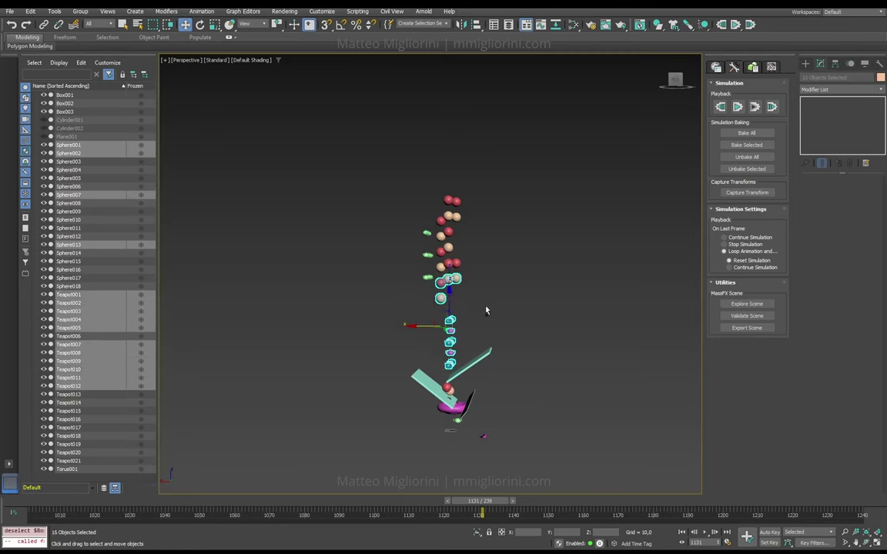
ctrl+drag(486, 310, 353, 145)
Hide the selected unbaked objects with Hide Selection from the quad menu.
right_click(426, 251)
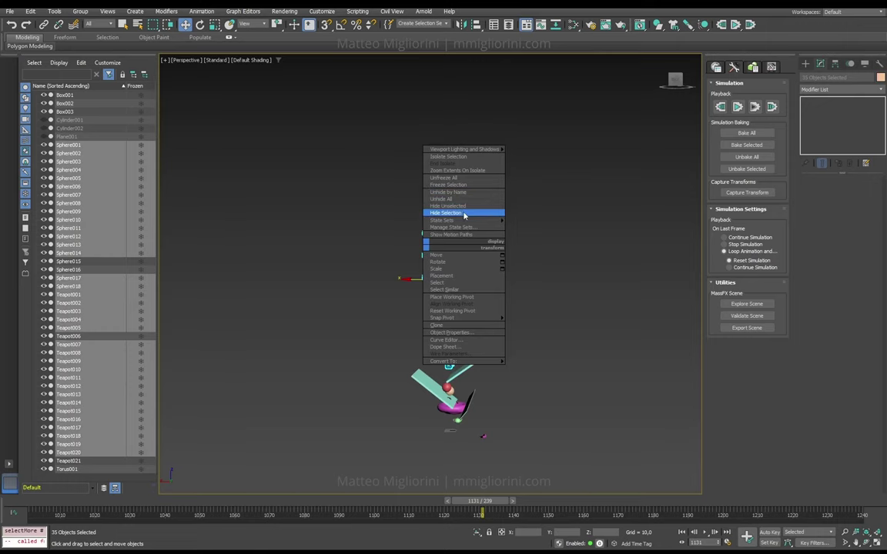
click(447, 213)
scroll(482, 417, up, 5)
scroll(482, 417, down, 5)
Orbit the viewport and inspect Torus001 and Teapot006 by selecting them.
alt+middle_drag(481, 416, 421, 326)
click(458, 351)
right_click(424, 276)
click(440, 297)
scroll(439, 297, up, 5)
scroll(440, 297, down, 2)
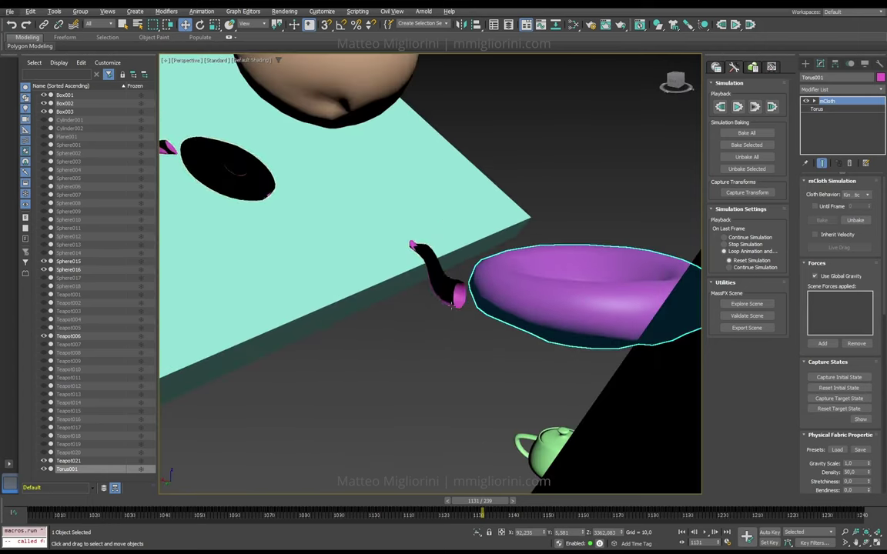
click(436, 302)
Scrub the baked animation forward to frame 1182 to watch the objects land.
alt+middle_drag(431, 340, 382, 313)
scroll(447, 318, down, 5)
scroll(447, 318, up, 4)
scroll(439, 316, down, 1)
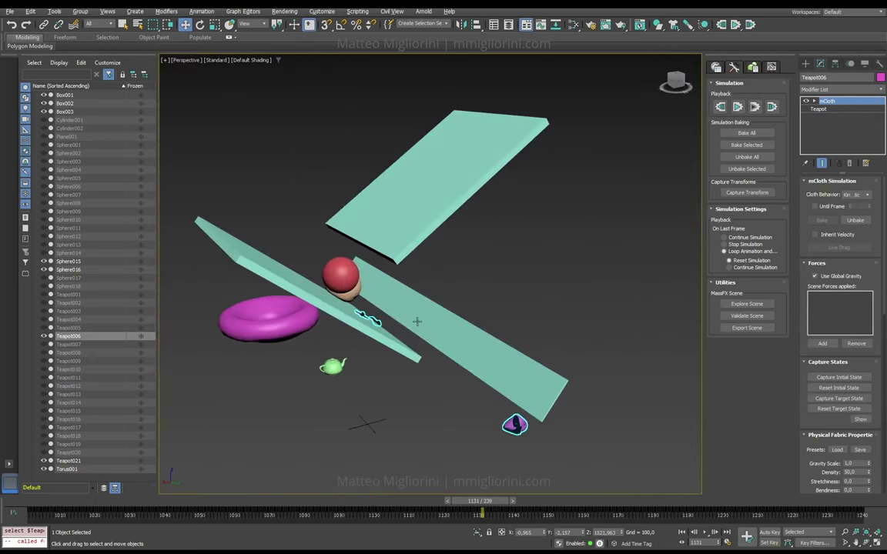
drag(229, 508, 663, 485)
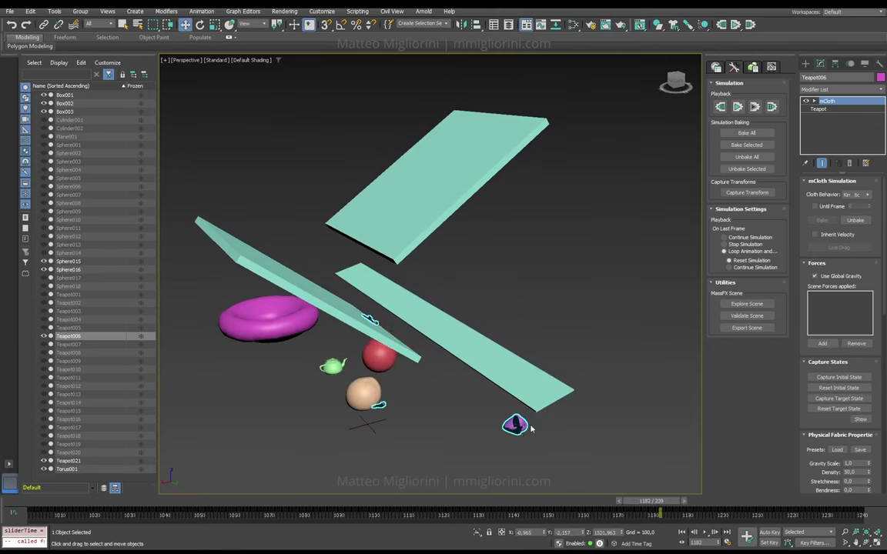
Jump back along the timeline, select Sphere016, and rewind to frame 1001.
click(329, 515)
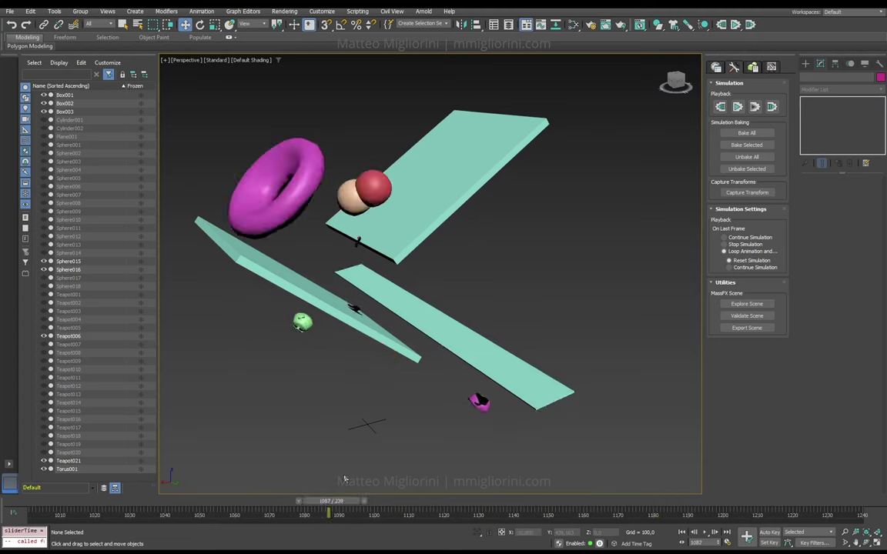
click(359, 202)
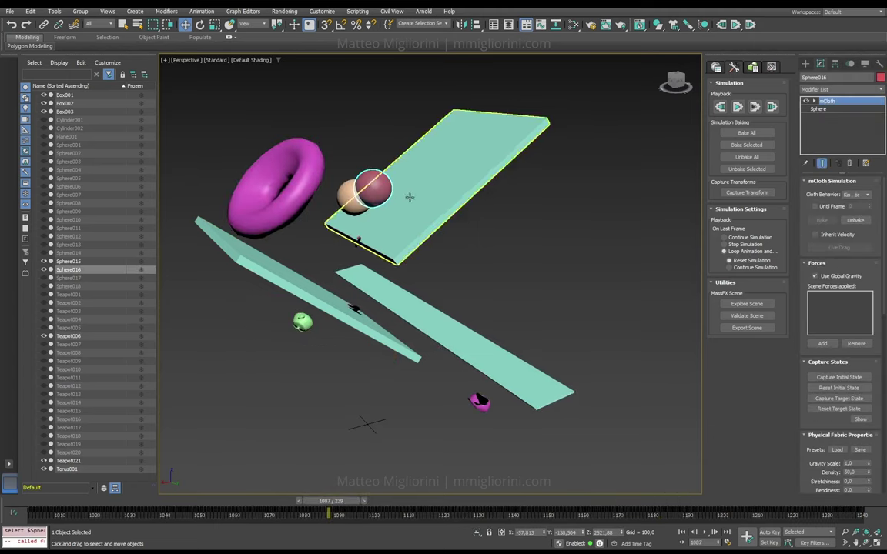
click(124, 504)
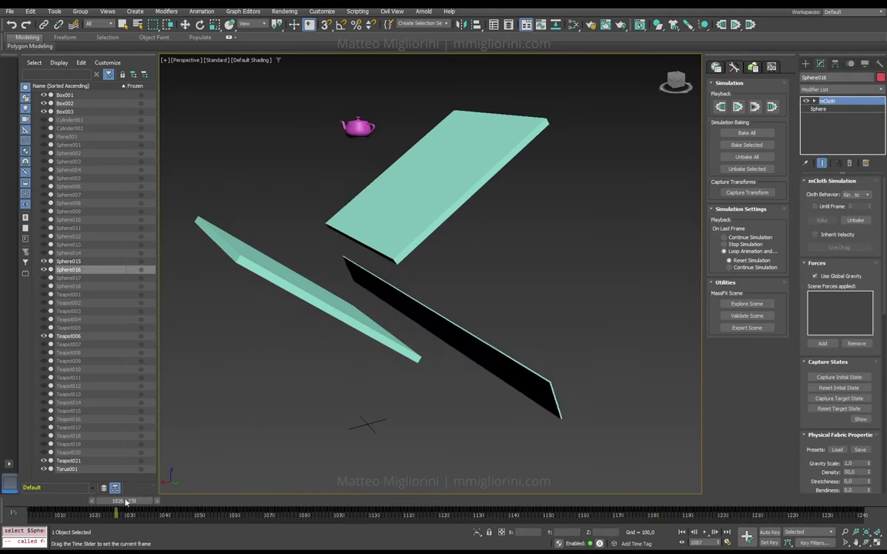
drag(97, 501, 61, 496)
key(w)
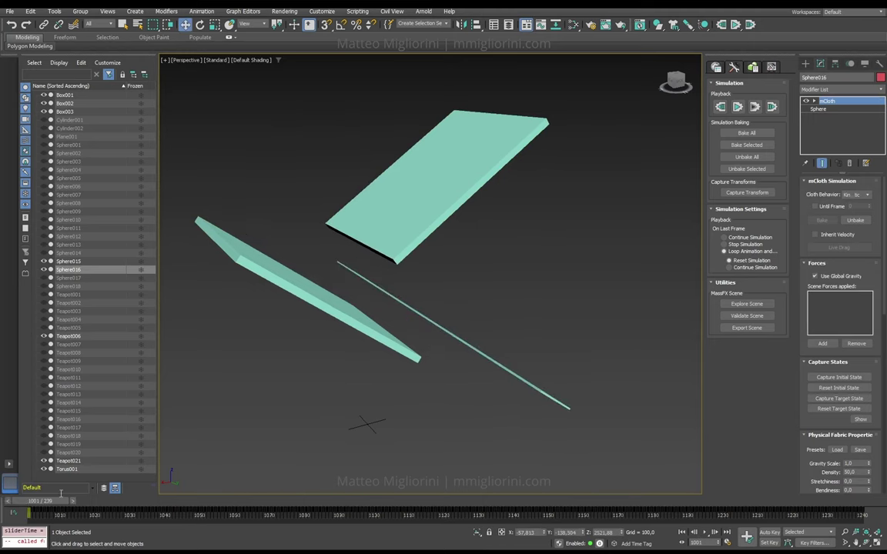